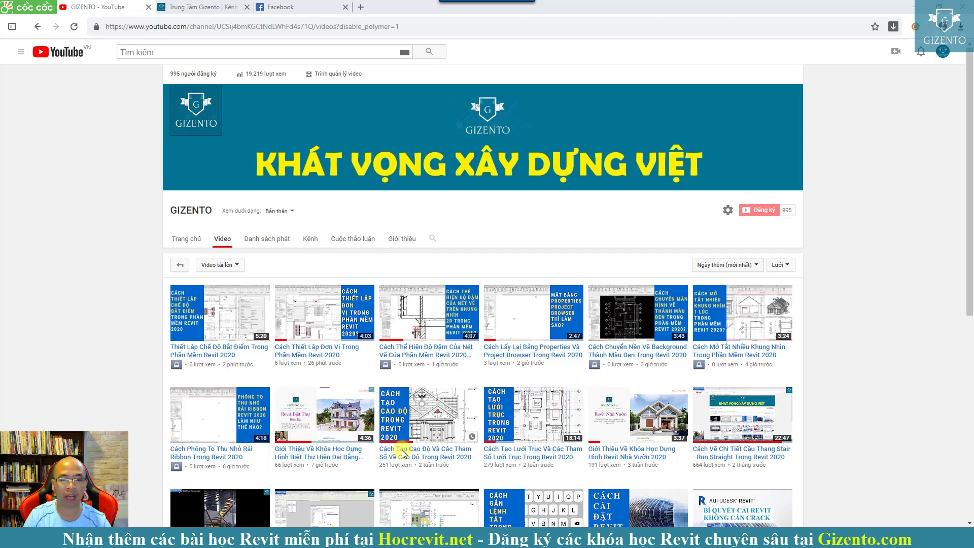
Switch from the YouTube channel page to the Revit floor plan MẶT BẰNG KIẾN TRÚC TẦNG 1
key("alt+Tab")
Inspect the cross wall's temporary distances to the side wall ends, 2025 and 2475
middle_click_drag(595, 293, 589, 315)
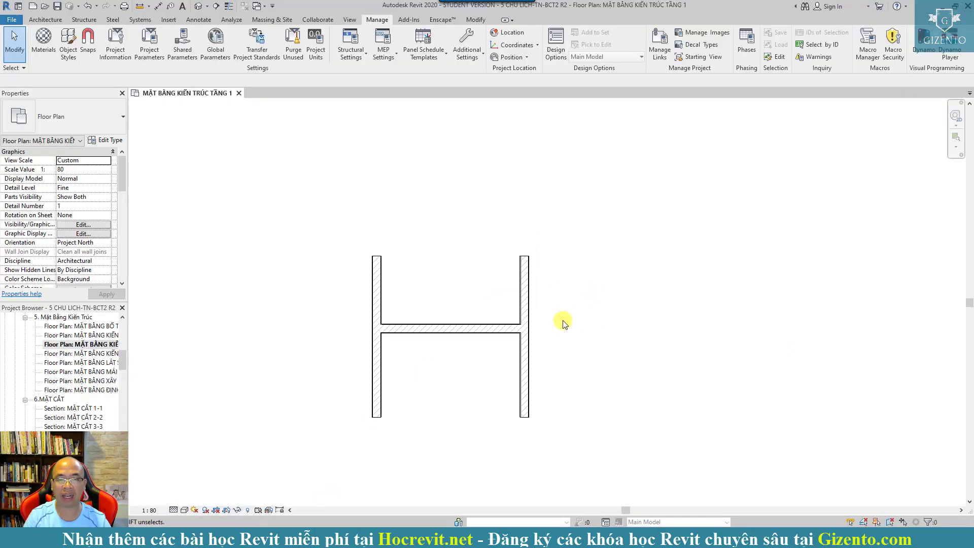
left_click(440, 332)
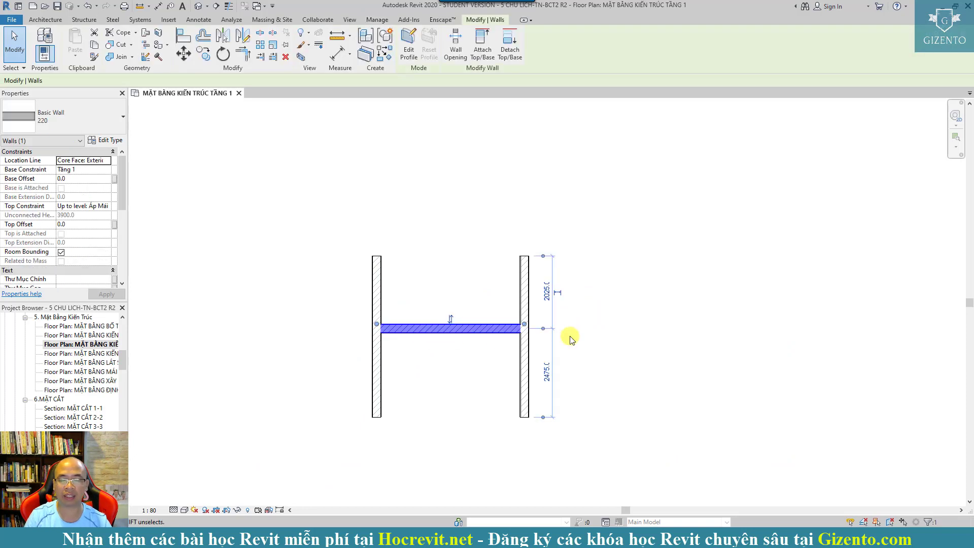
left_click(570, 339)
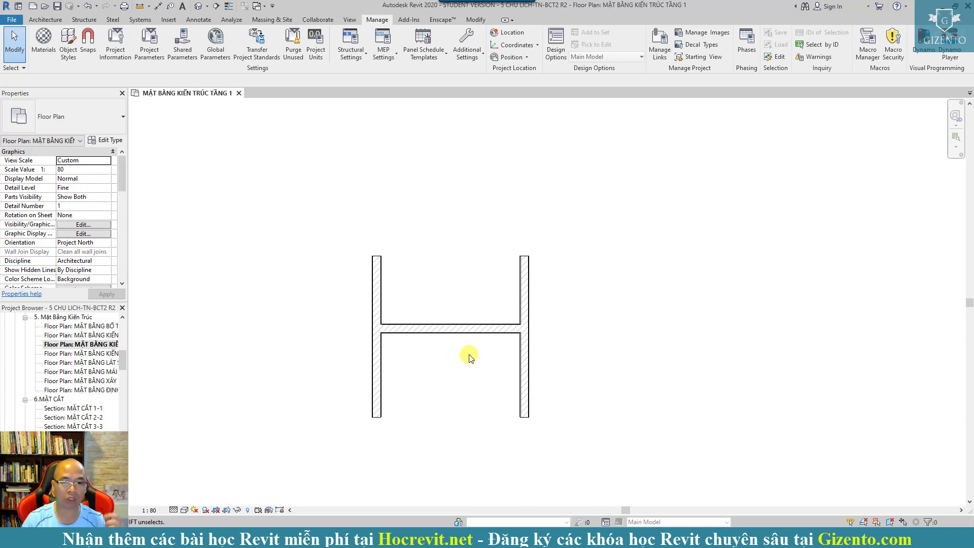
left_click(446, 329)
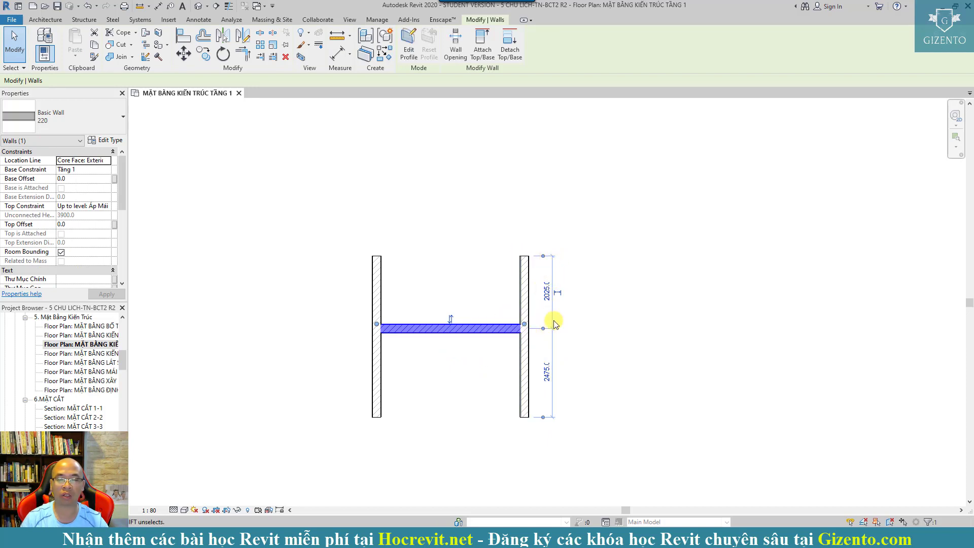
left_click(585, 369)
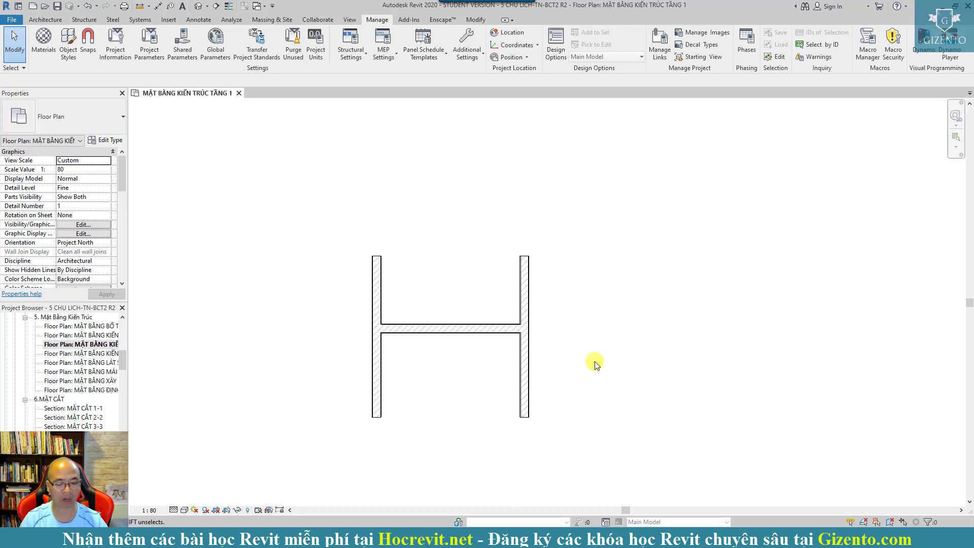
Dimension the distance between the left and right side walls as 4125, placed below the plan
key("d")
key("i")
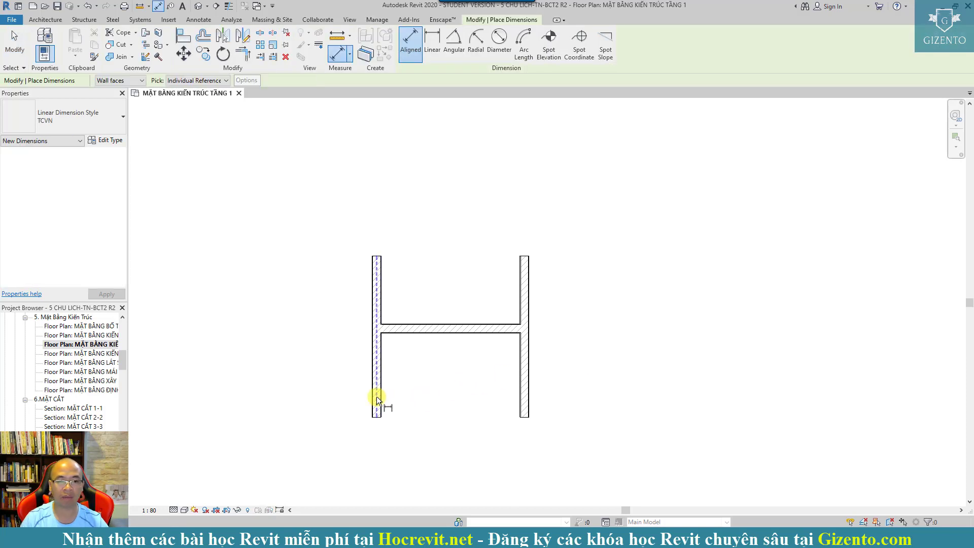
left_click(376, 397)
left_click(527, 416)
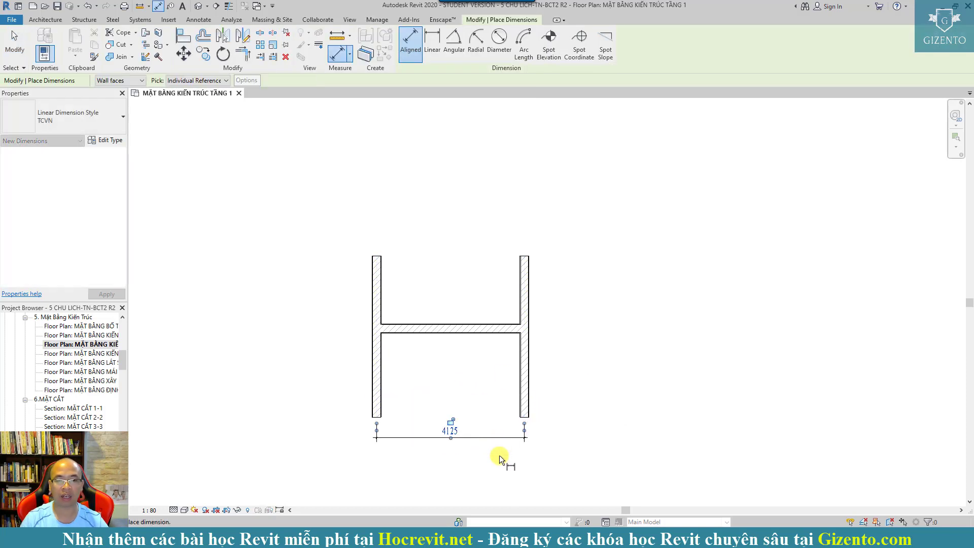
left_click(482, 439)
key("Escape")
key("Escape")
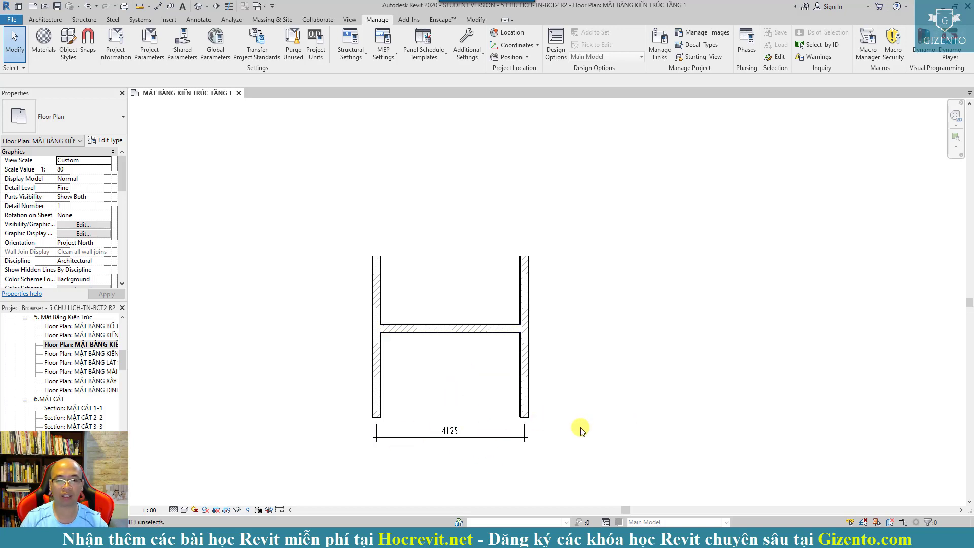
Select and deselect the 4125 dimension and the middle wall to inspect them
left_click(439, 438)
left_click(496, 464)
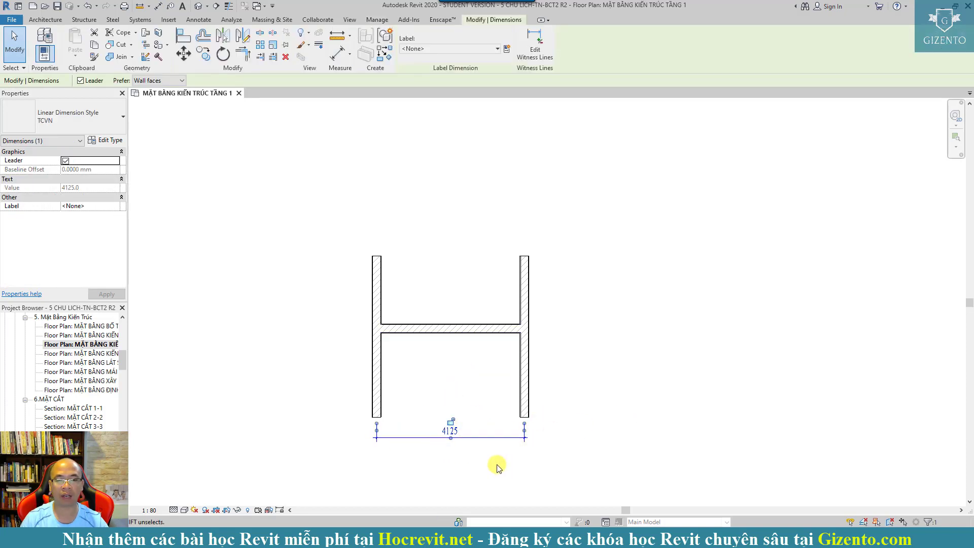
left_click(473, 330)
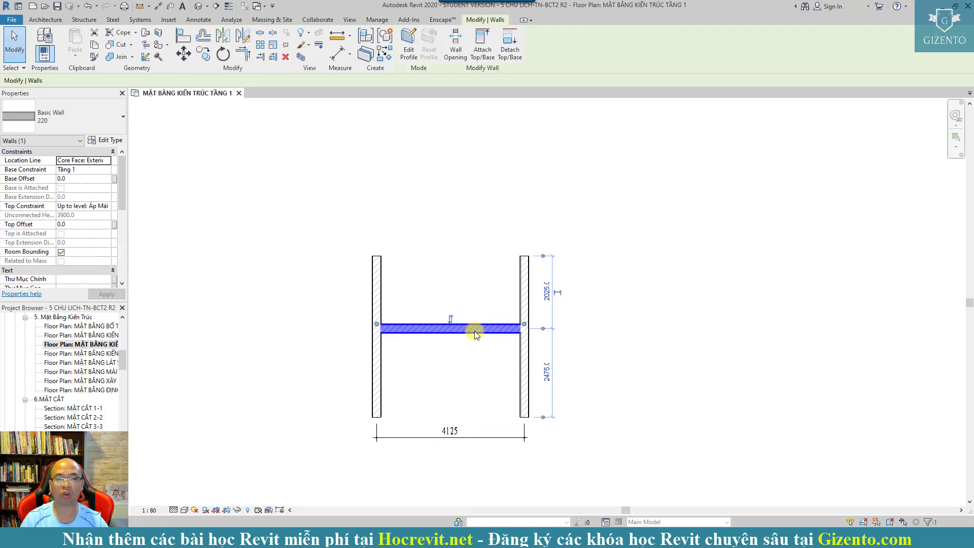
left_click(638, 384)
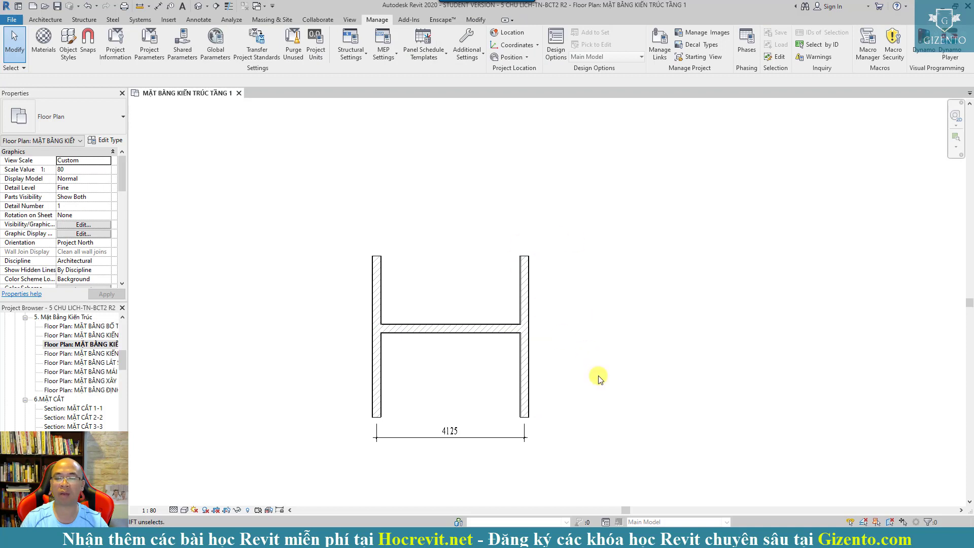
Delete the 4125 aligned dimension
left_click(452, 330)
left_click(643, 376)
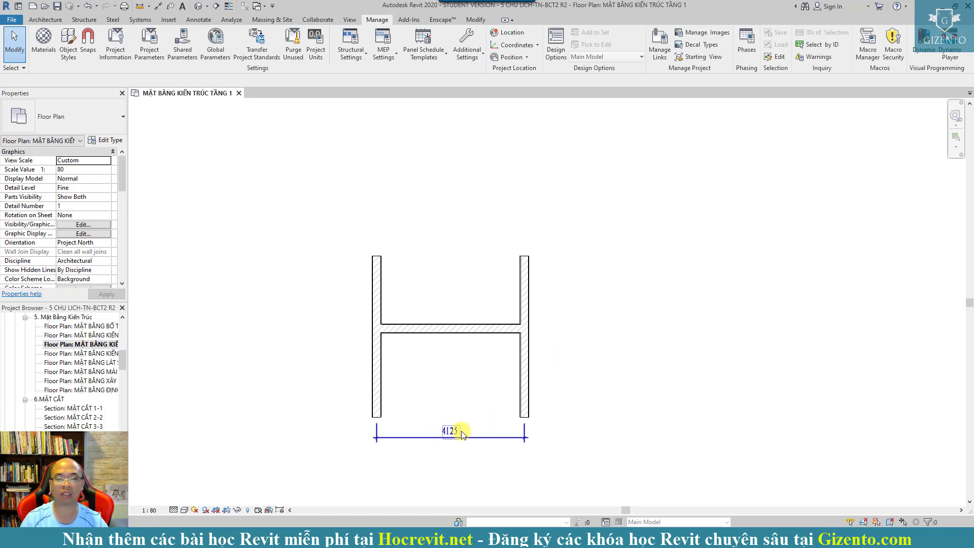
left_click(457, 433)
key("Delete")
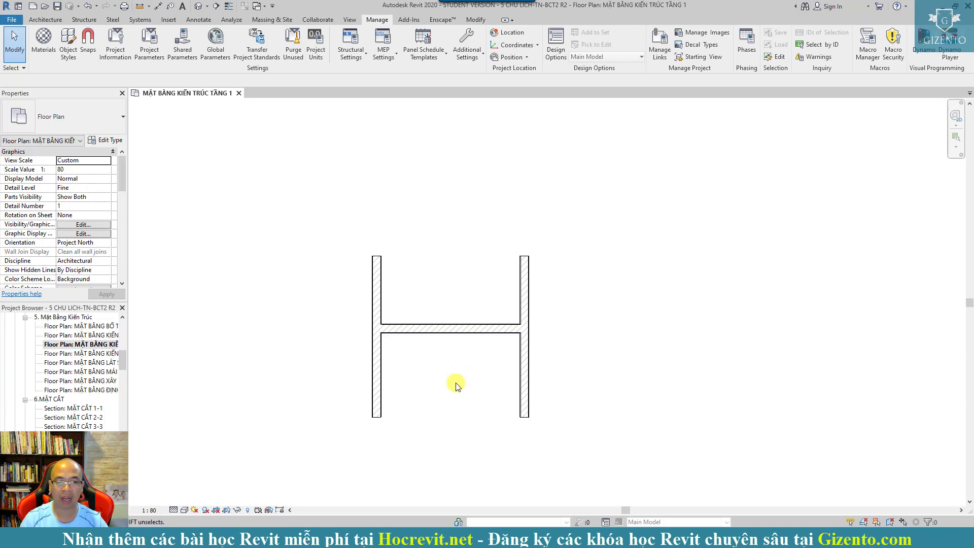
Review the middle wall's temporary dimensions by selecting and deselecting it
left_click(462, 333)
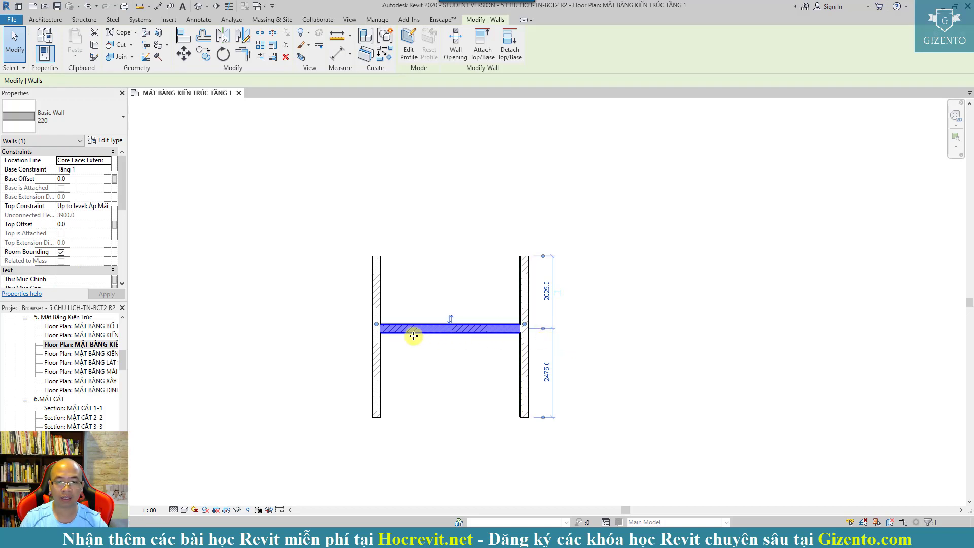
left_click_drag(428, 328, 464, 328)
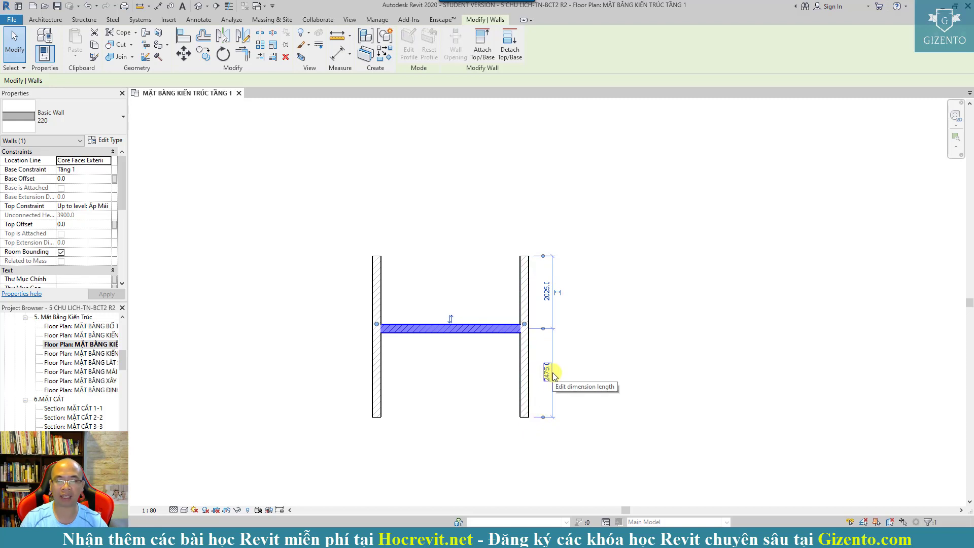
left_click(581, 372)
left_click(451, 334)
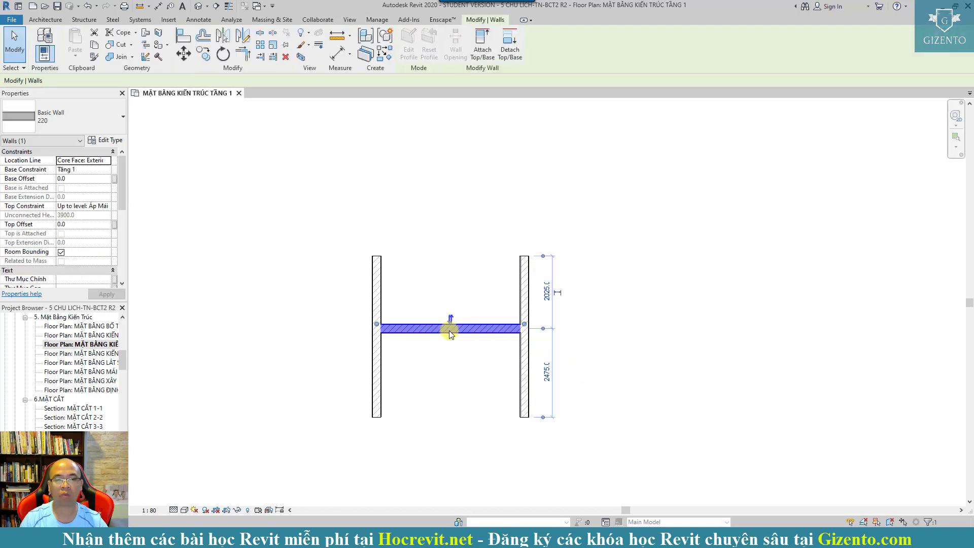
left_click(497, 387)
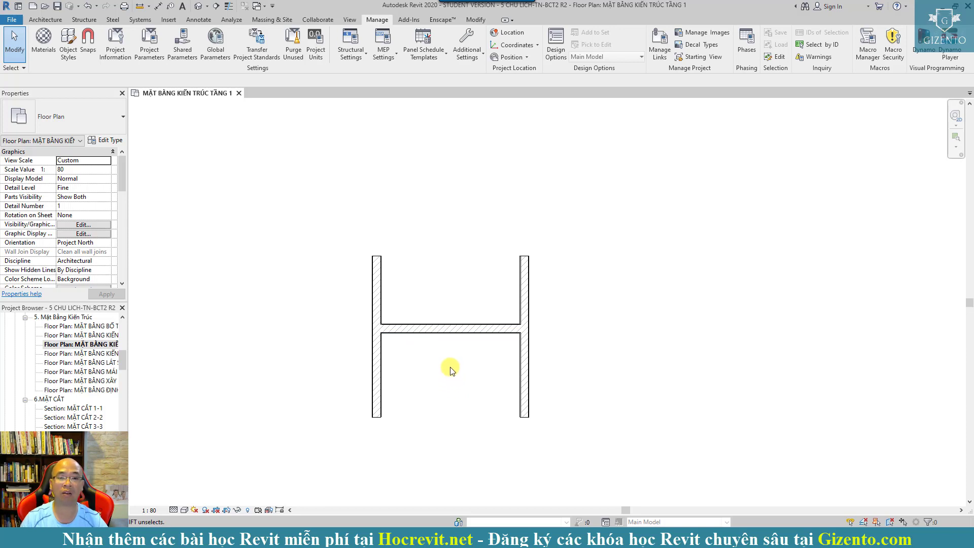
Delete the middle wall and draw a new horizontal wall from the left side wall to the right
left_click(458, 330)
key("Delete")
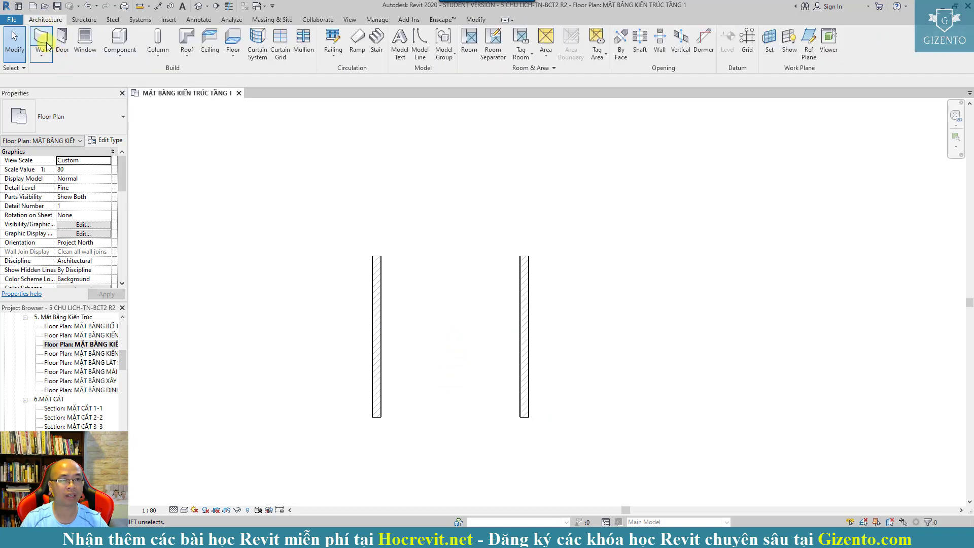
left_click(41, 38)
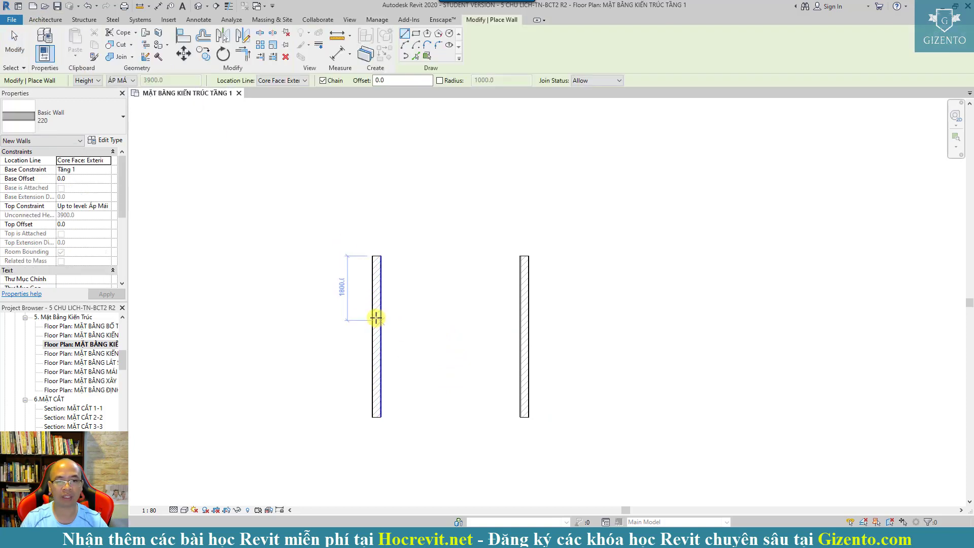
left_click(376, 317)
left_click(527, 317)
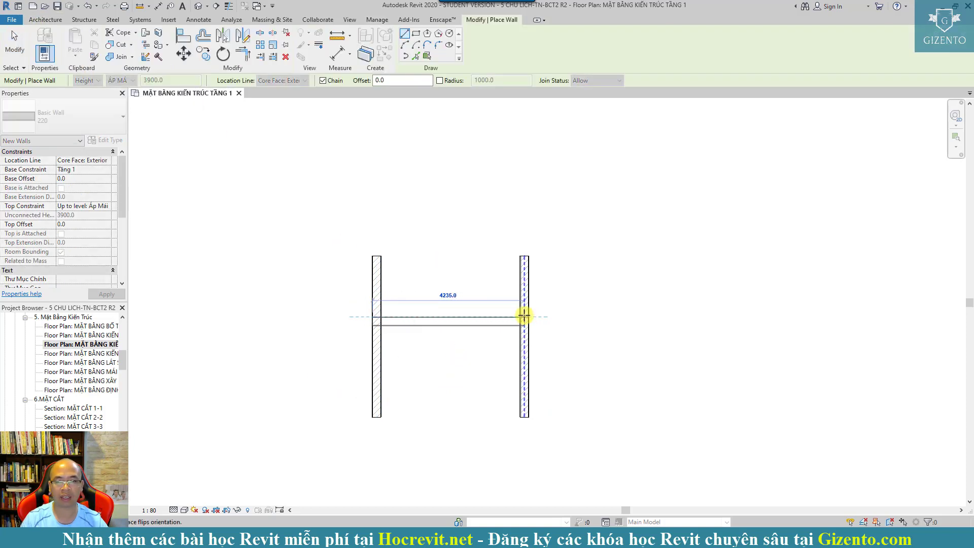
key("Escape")
key("Escape")
scroll(557, 357, "up", 1)
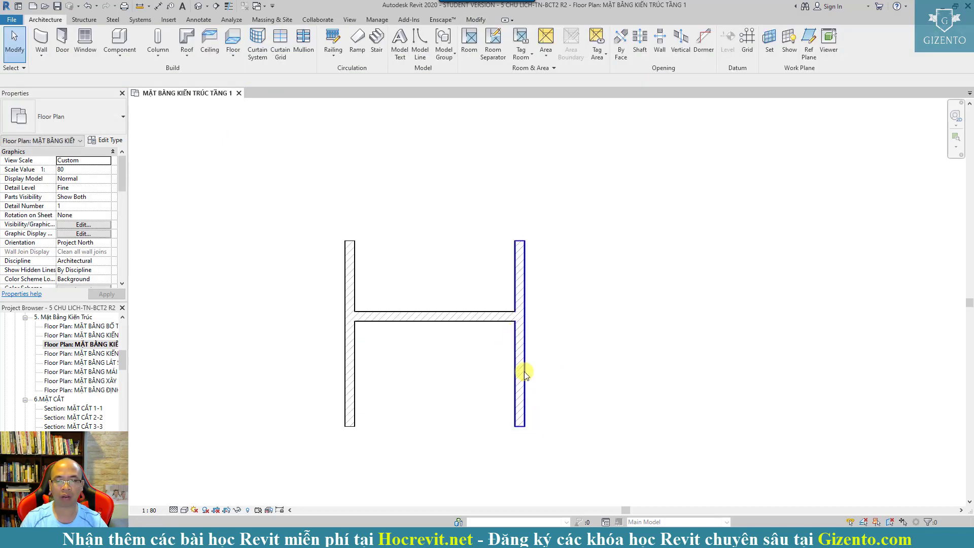
scroll(553, 443, "down", 1)
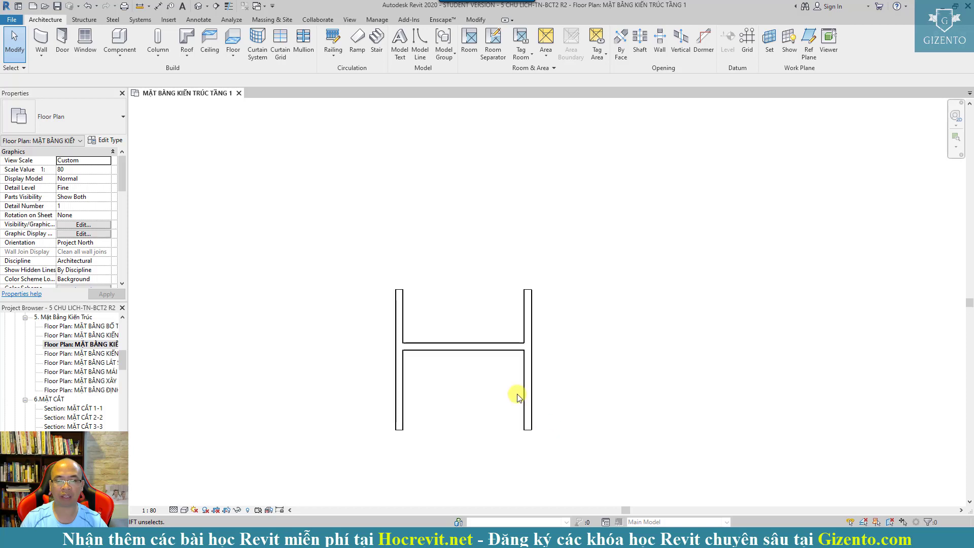
Change the middle wall's lower temporary distance from 2675 to 2000
left_click(477, 346)
scroll(591, 390, "up", 1)
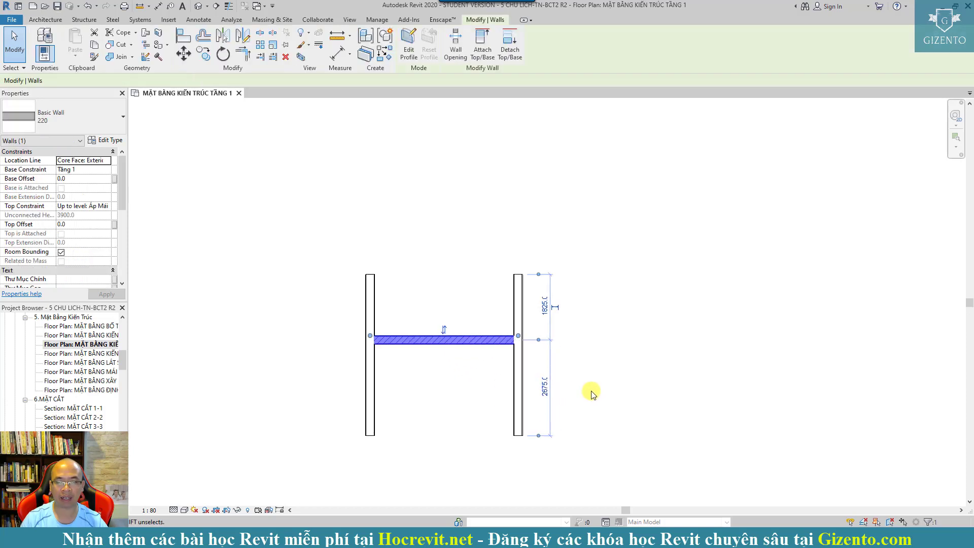
left_click(536, 367)
type("2000")
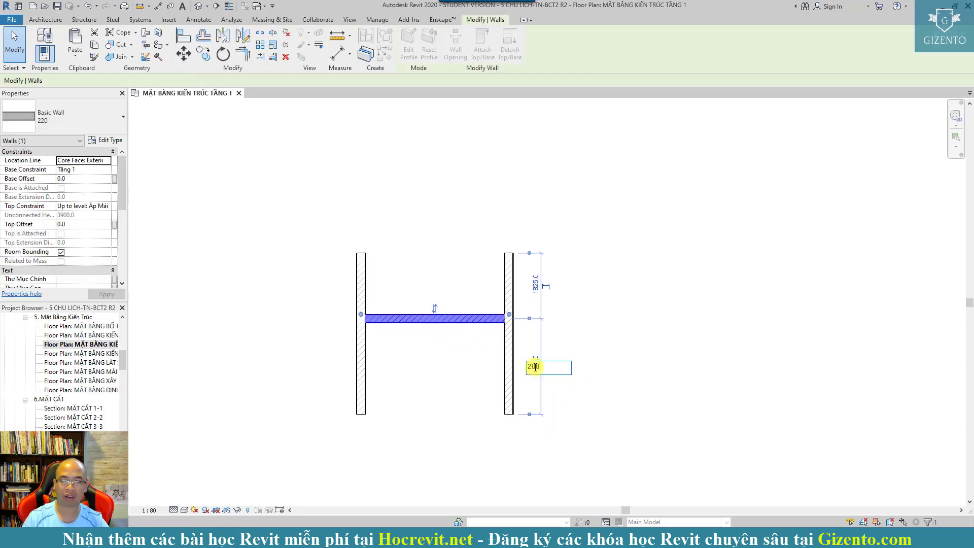
key("Return")
scroll(526, 425, "up", 1)
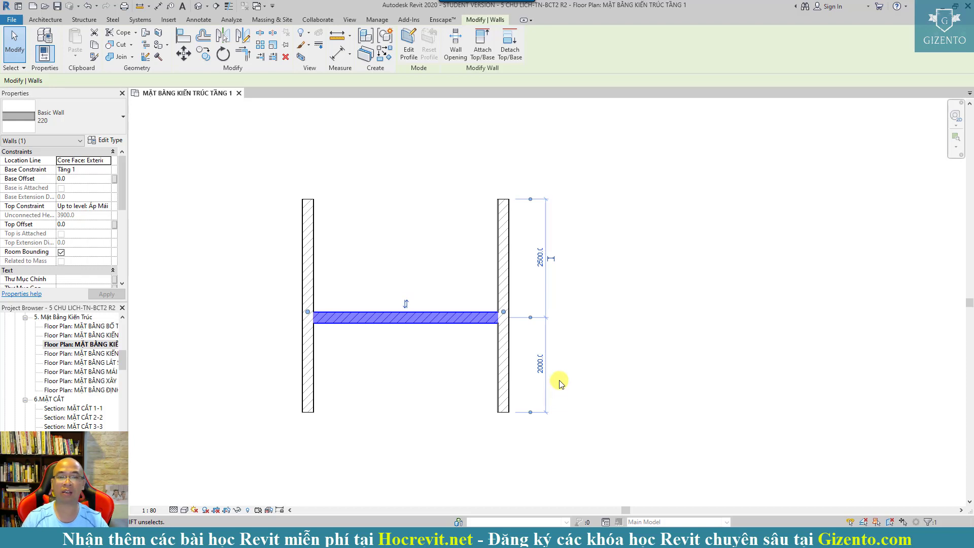
Reselect the middle wall to check its 2500 and 2000 distances
left_click(588, 332)
left_click(450, 321)
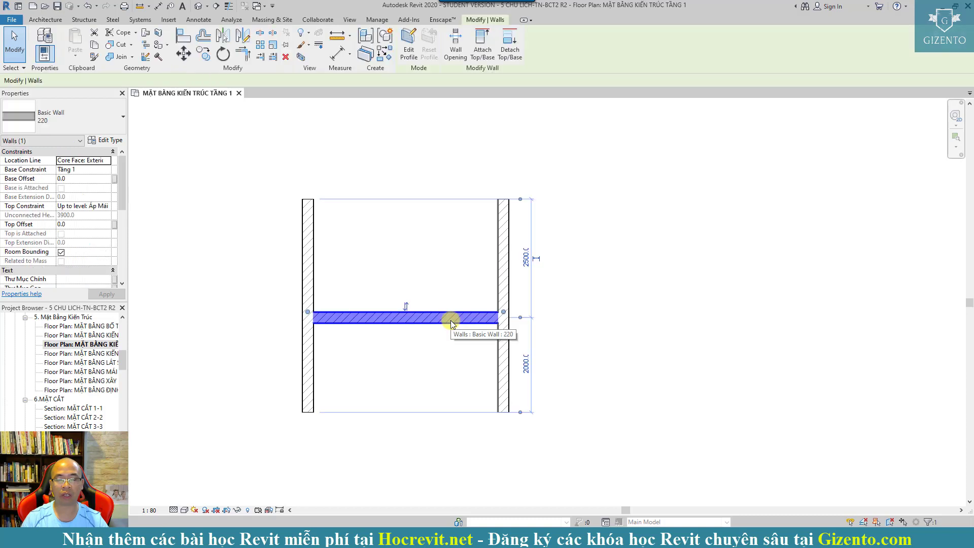
left_click(608, 322)
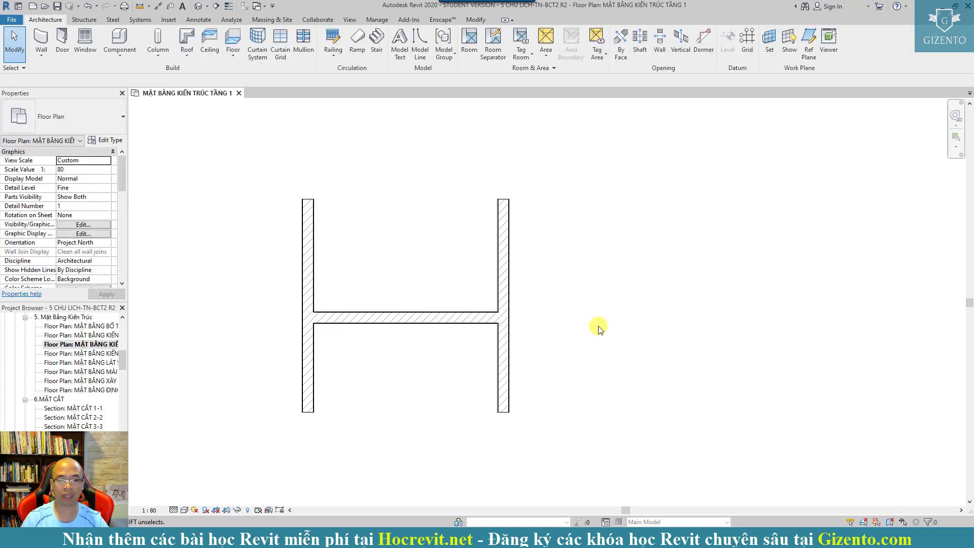
left_click(434, 315)
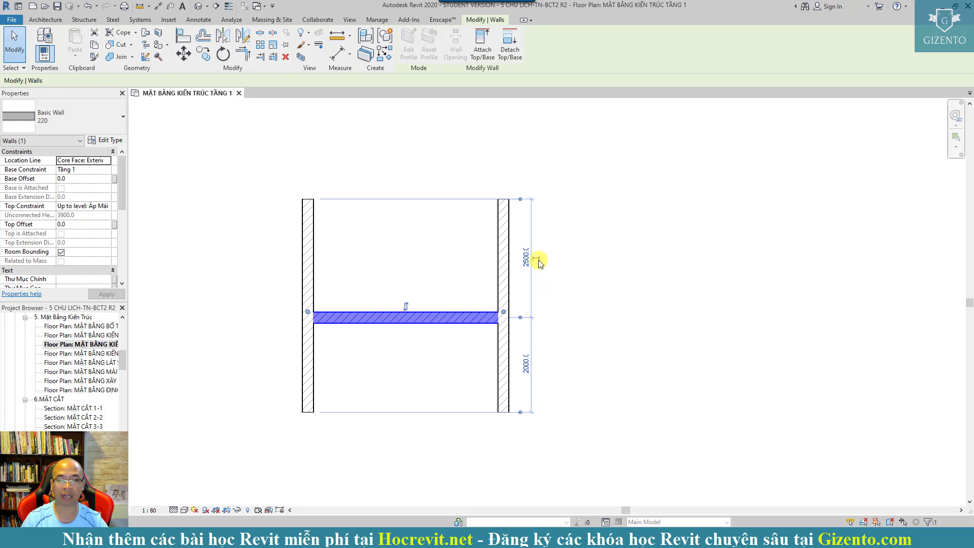
Make the wall's 2500/2000 distances a permanent dimension, then set the lower span to 2500
left_click(537, 259)
left_click(588, 289)
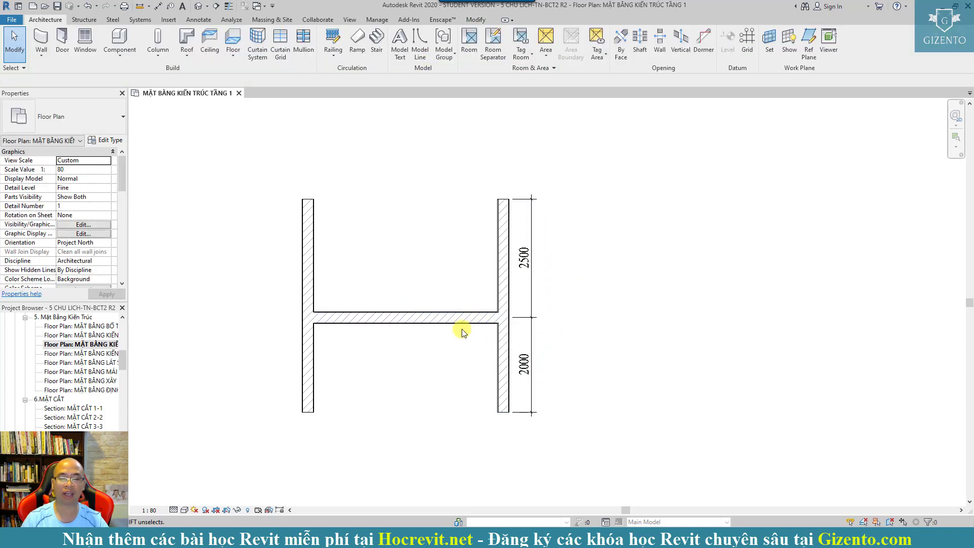
left_click(414, 320)
left_click(528, 365)
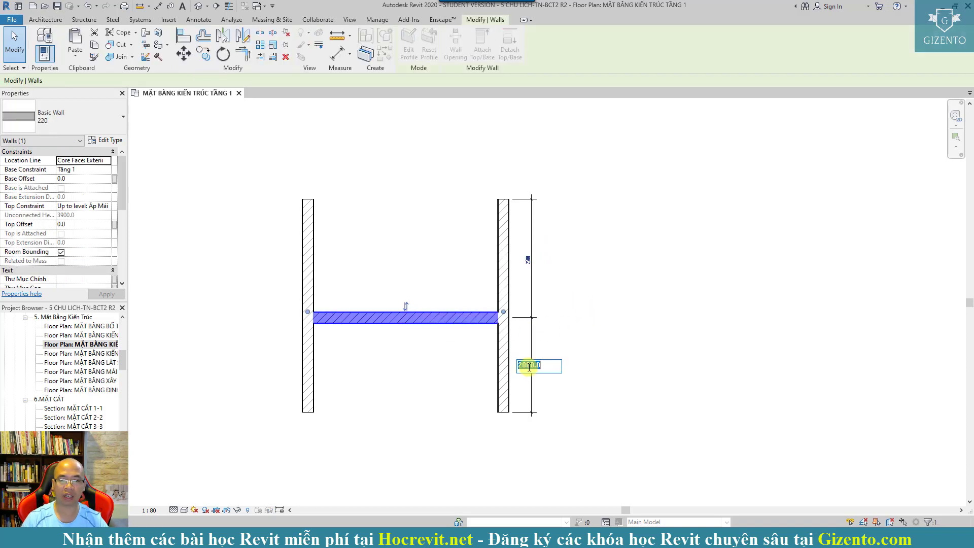
type("2500")
key("Return")
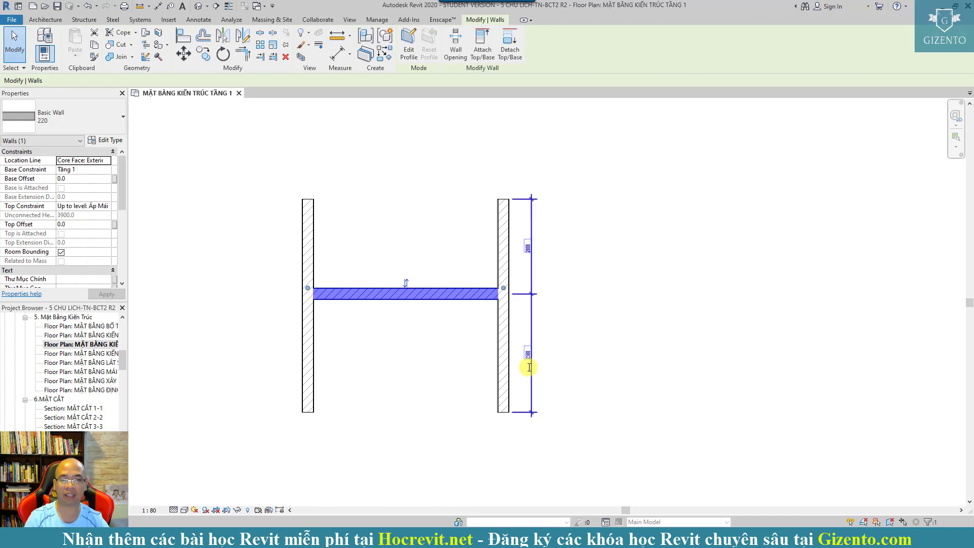
Reselect the cross wall to check its 2000 upper and 2500 lower spans
left_click(568, 329)
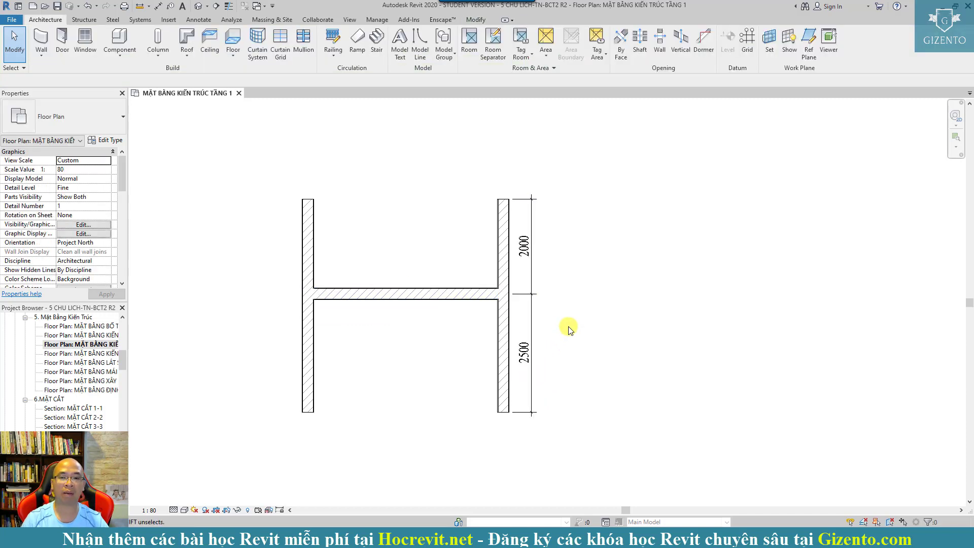
left_click(425, 299)
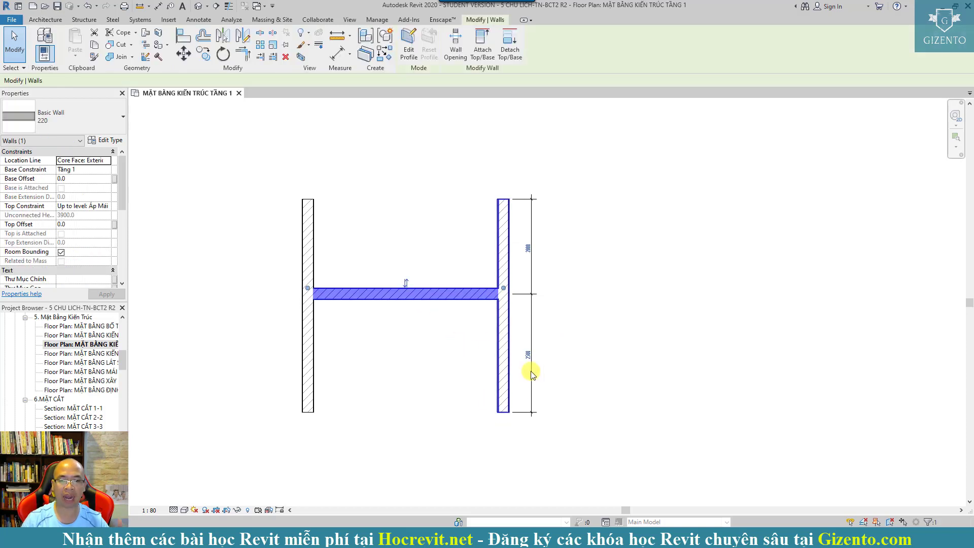
left_click(592, 368)
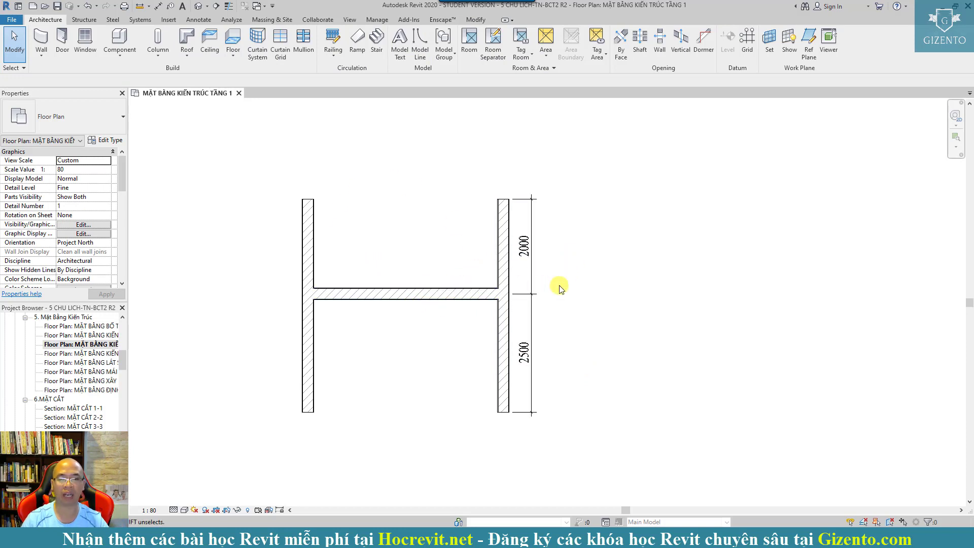
Lock the 2500 segment of the right-hand dimension string with its padlock
left_click(441, 299)
left_click(558, 335)
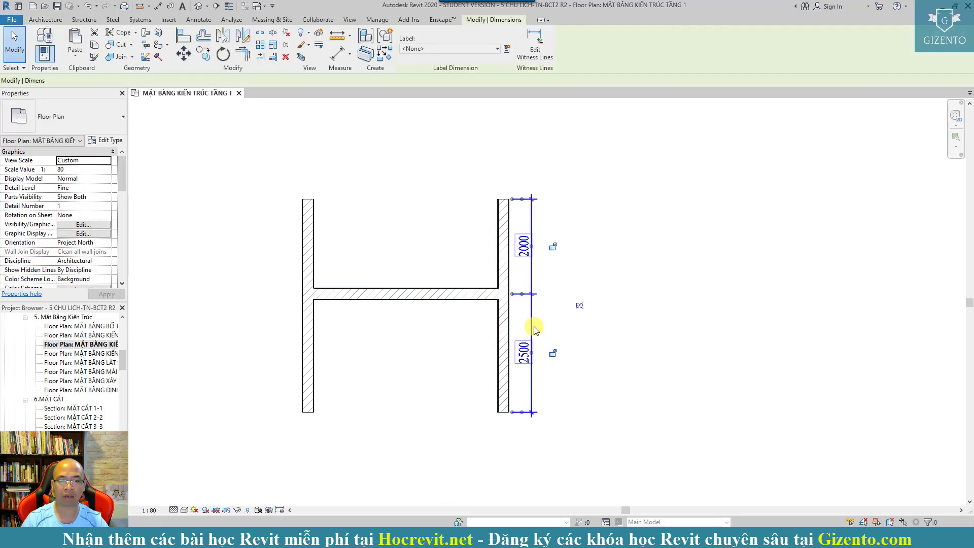
left_click(553, 354)
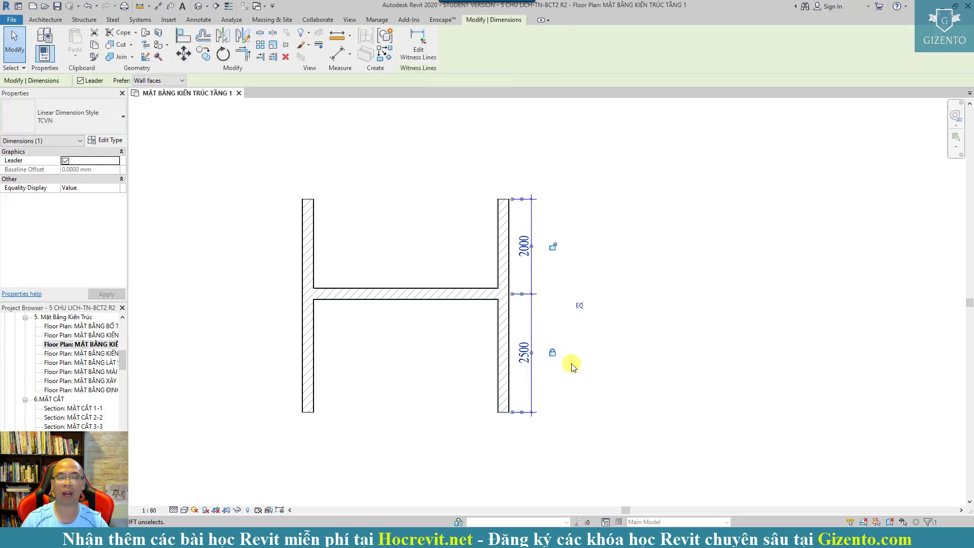
left_click(593, 368)
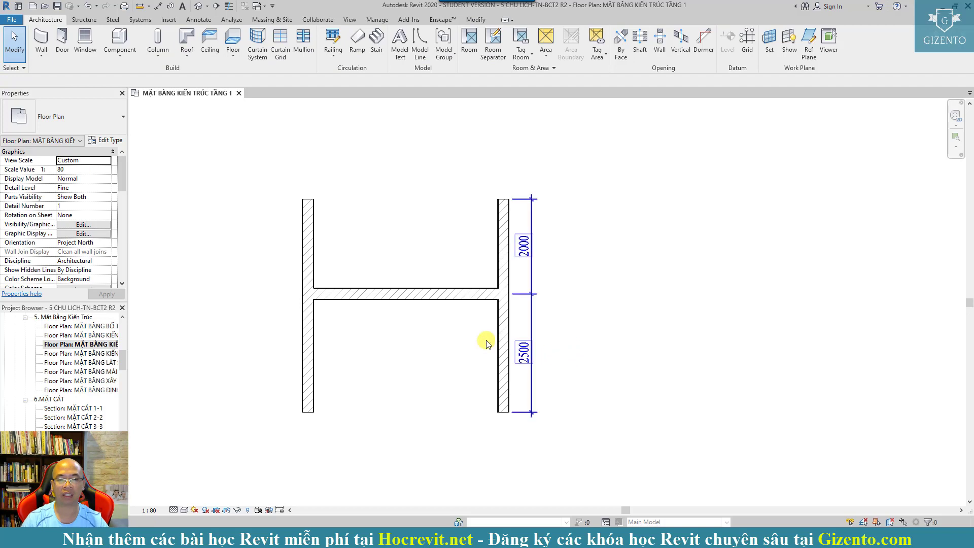
left_click(576, 354)
left_click(434, 297)
left_click(529, 355)
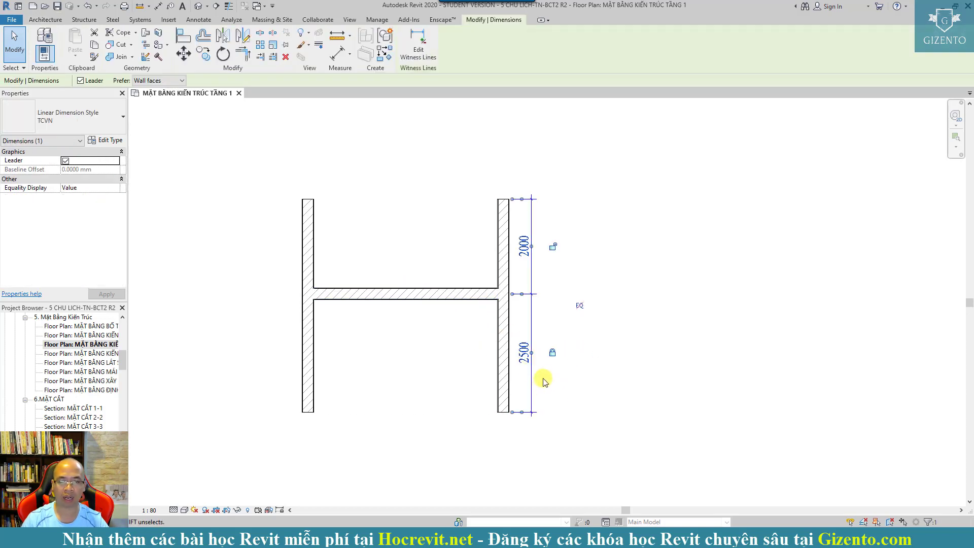
left_click(444, 297)
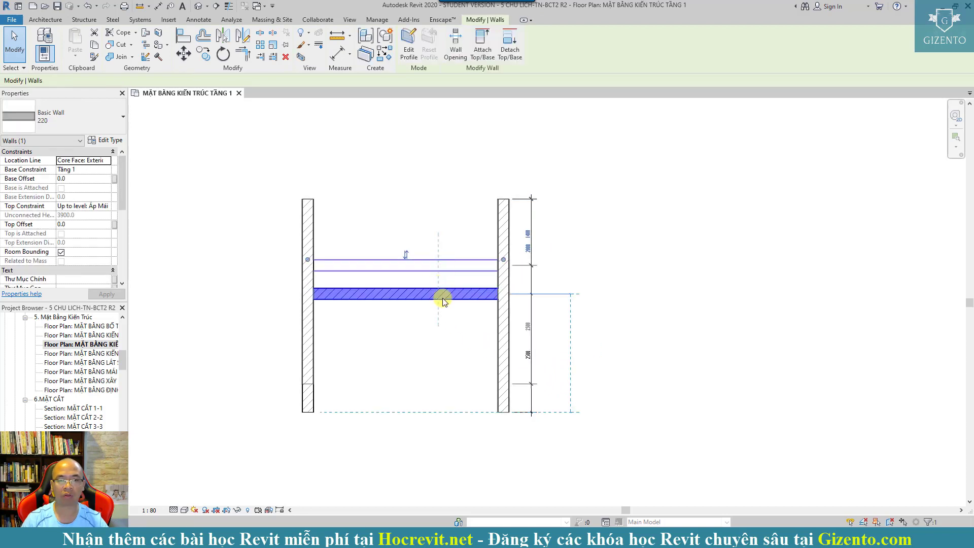
Drag the cross wall up and down, undoing one move, to test the locked 2500 span
left_click(447, 325)
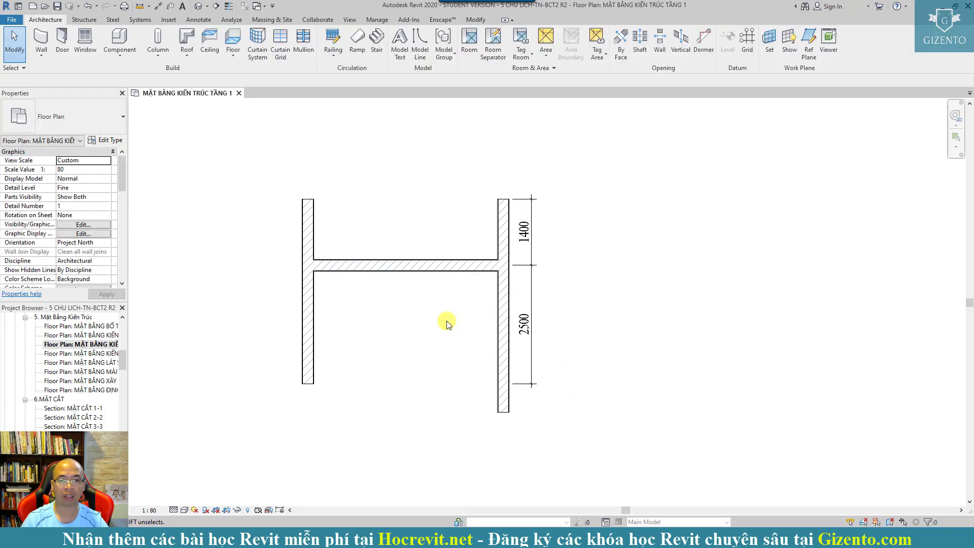
left_click(414, 268)
left_click_drag(414, 267, 431, 376)
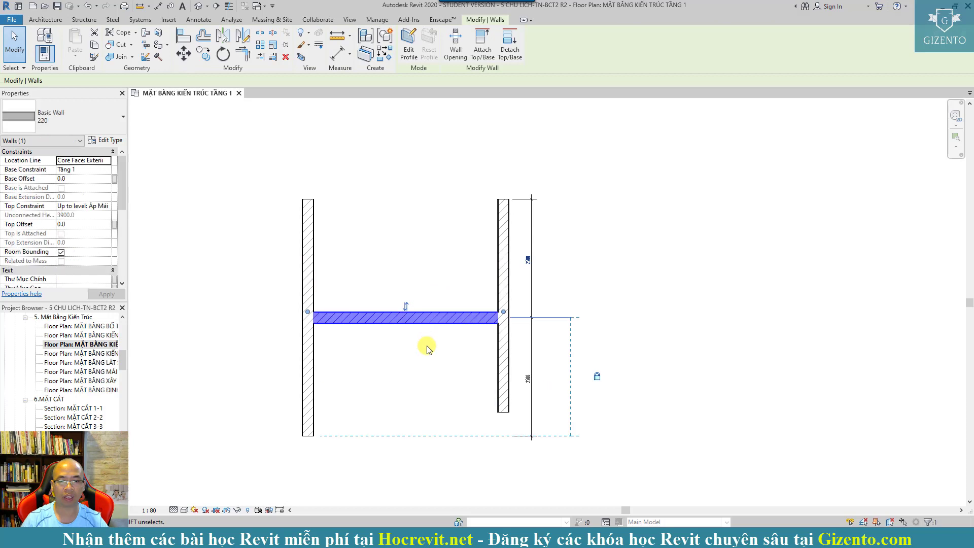
key("ctrl+z")
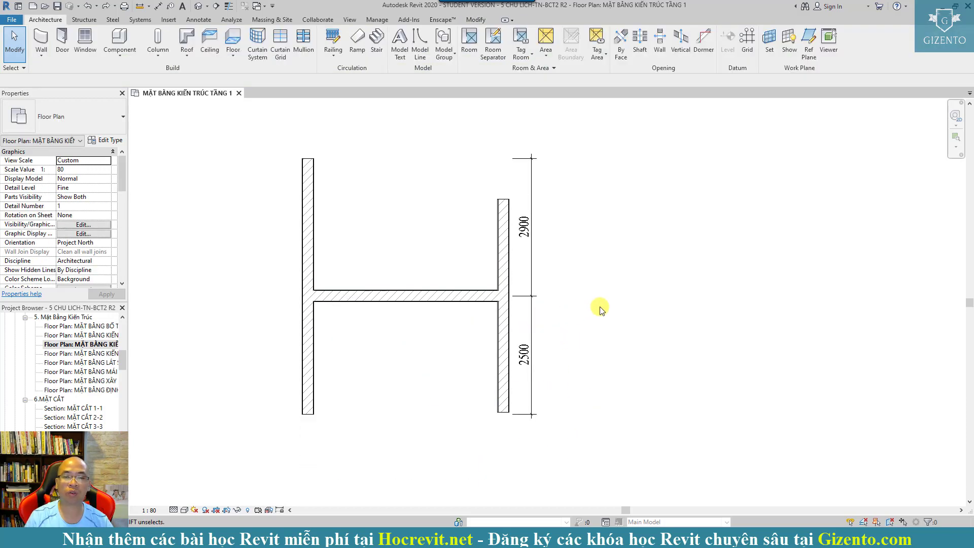
left_click(386, 299)
left_click_drag(397, 292, 429, 338)
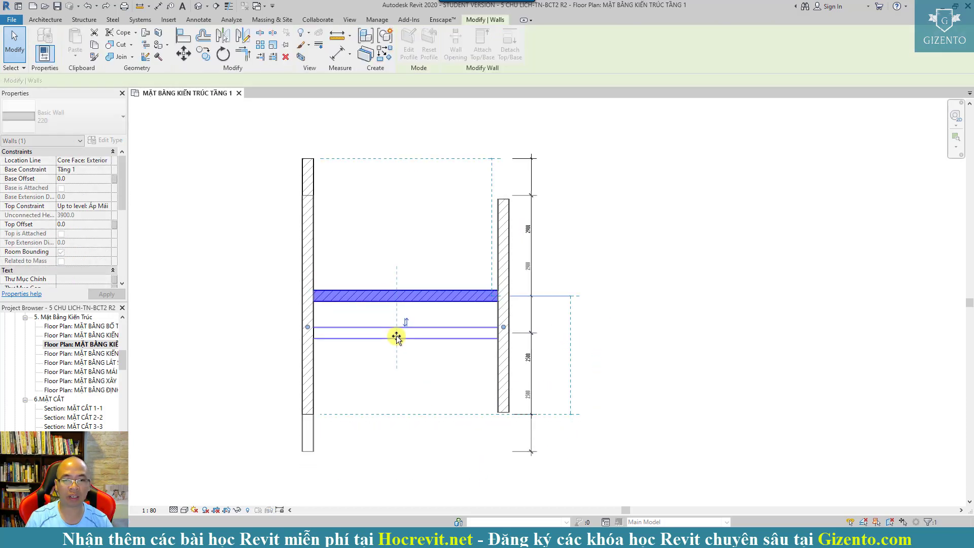
mouse_move(421, 248)
left_mouse_down()
mouse_move(424, 201)
mouse_move(491, 345)
left_mouse_up()
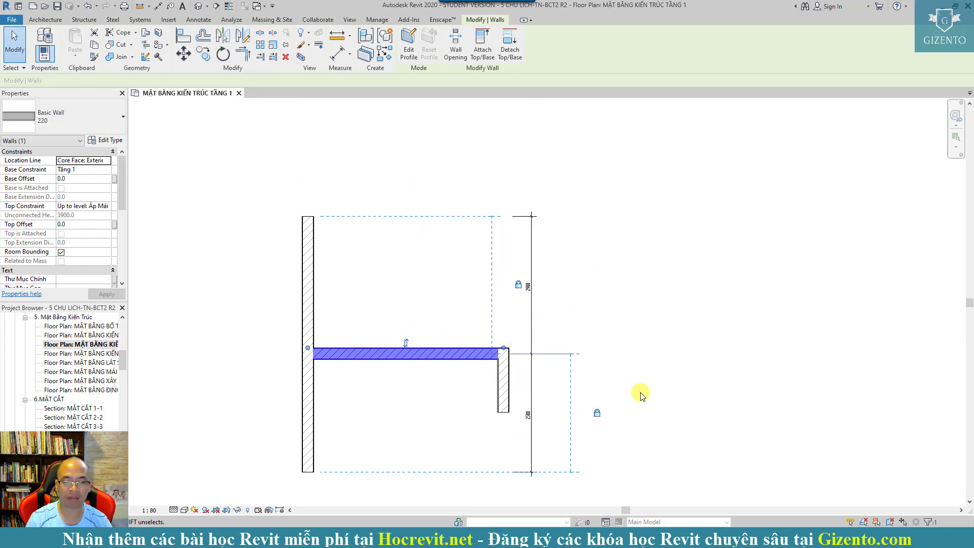
middle_click_drag(640, 394, 637, 349)
left_click(674, 307)
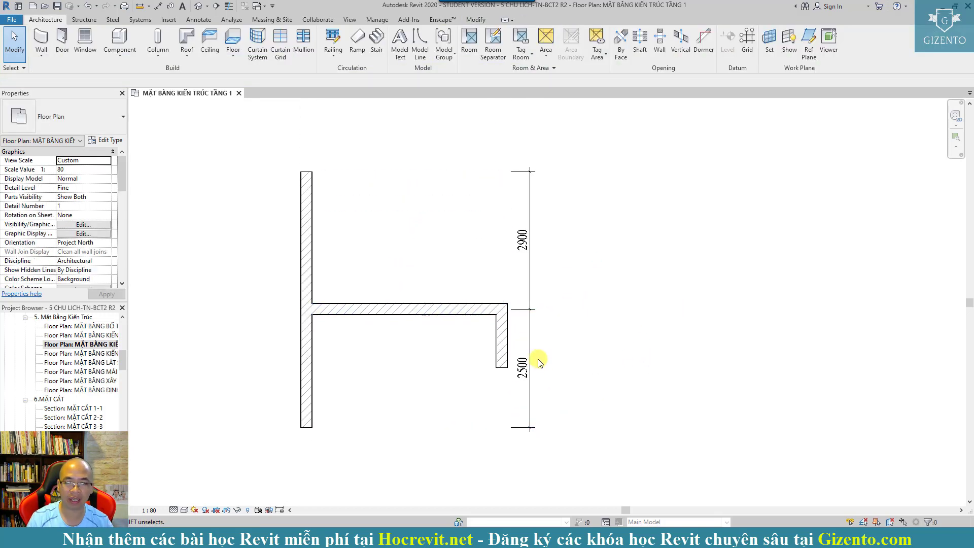
Select the cross wall to confirm spans of 2900 above and 2500 below
left_click(401, 310)
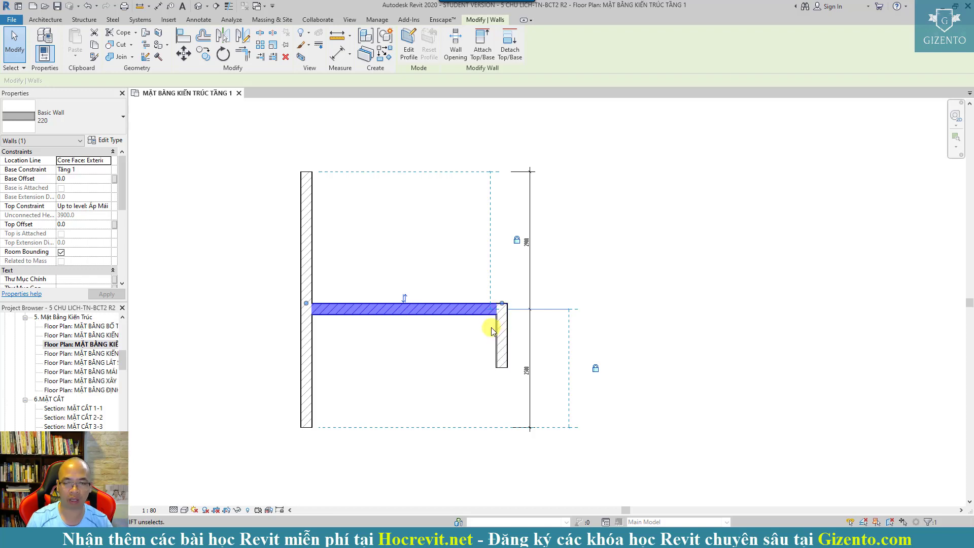
left_click(452, 341)
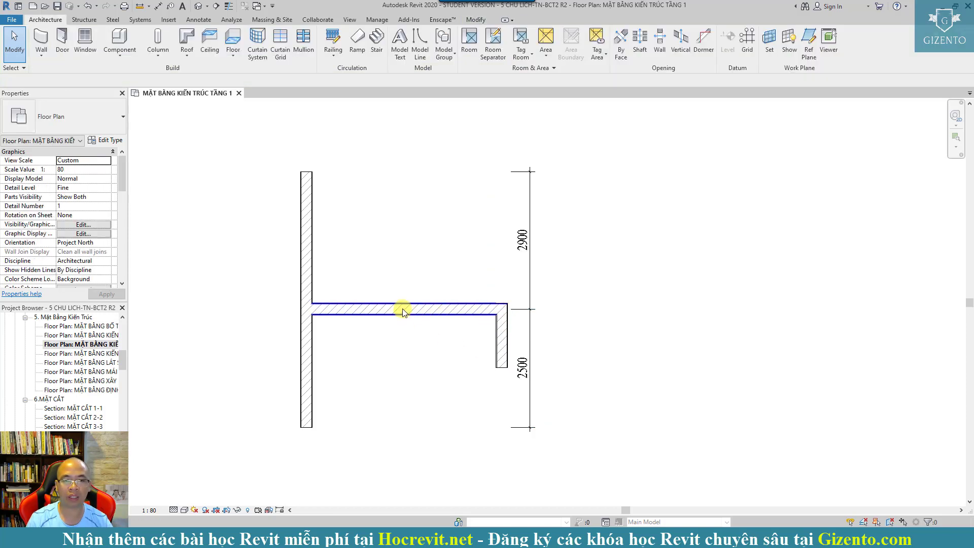
left_click(388, 312)
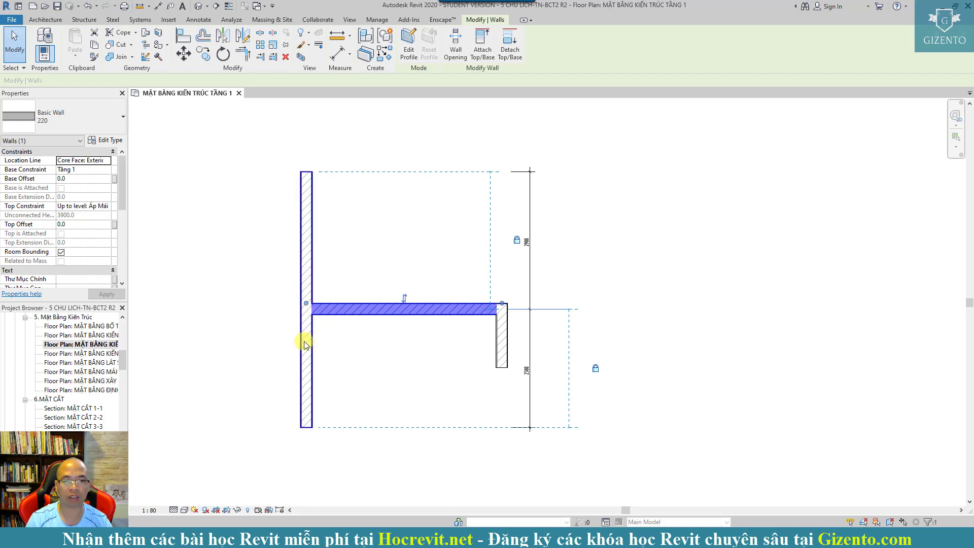
left_click(425, 320)
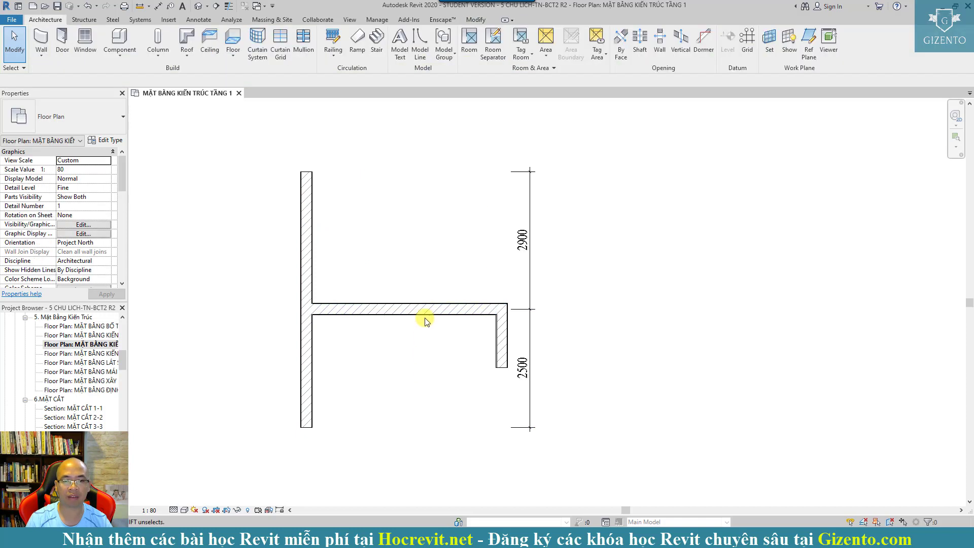
left_click(558, 302)
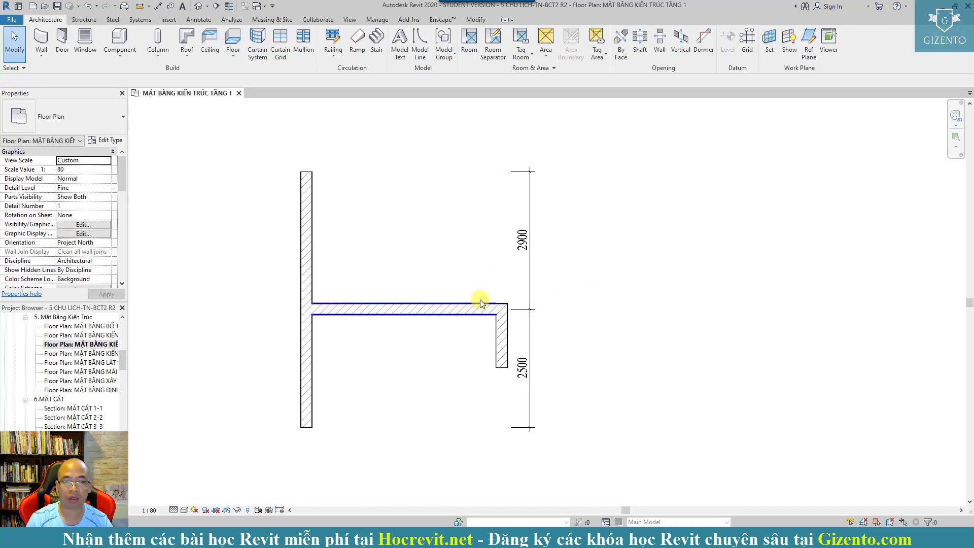
Apply EQ to the right-hand dimension string, removing the conflicting lock constraint
left_click(531, 268)
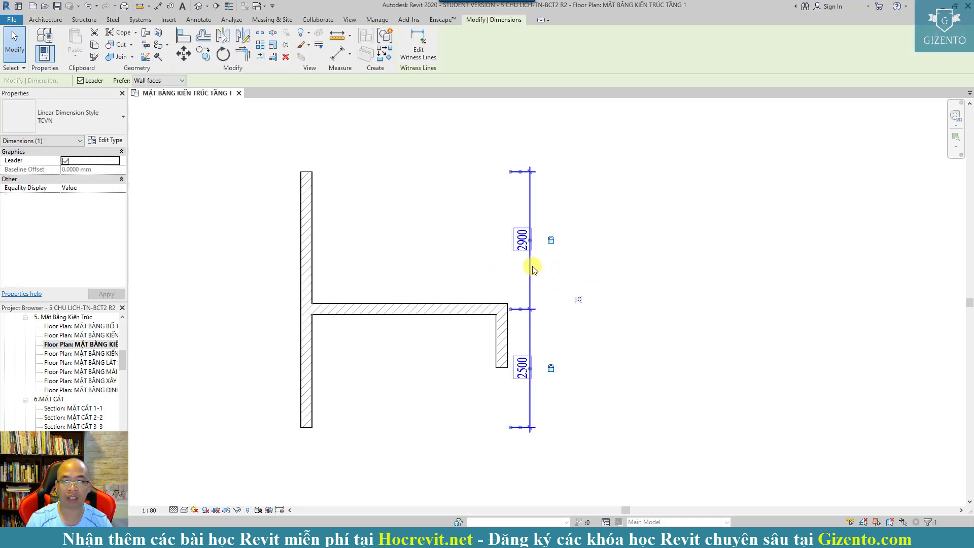
left_click(579, 301)
left_click(789, 514)
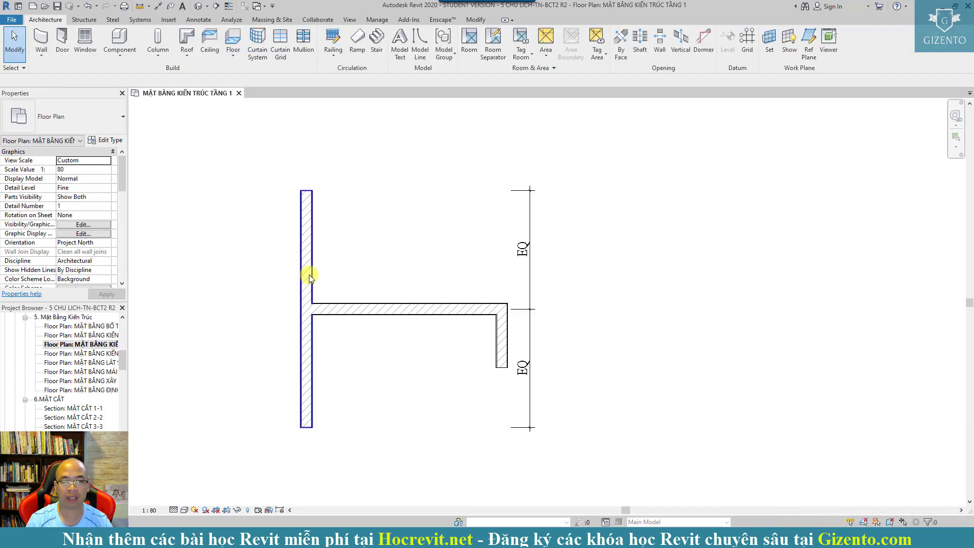
Drag the cross wall to test the equal spans, then review the EQ dimension string
left_click(406, 307)
left_click_drag(402, 309, 402, 250)
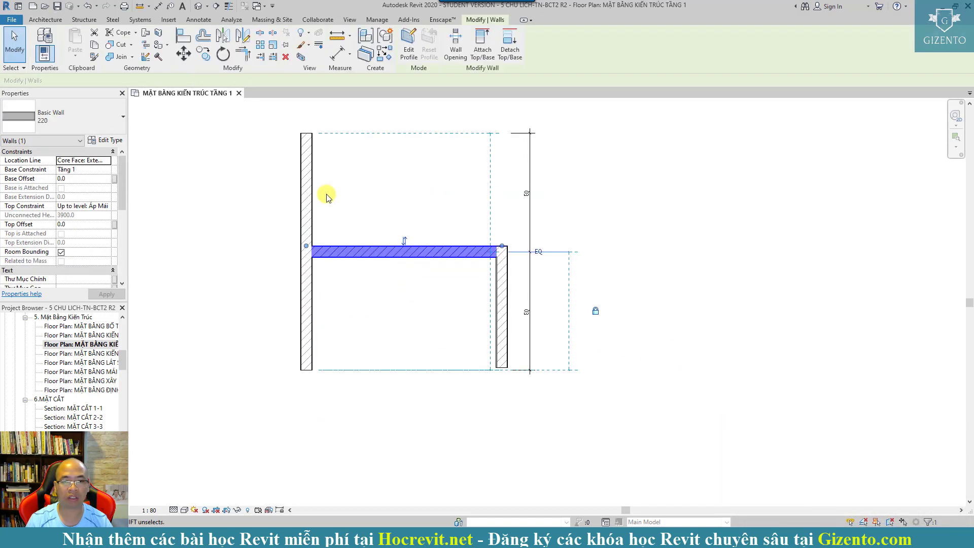
left_click(558, 224)
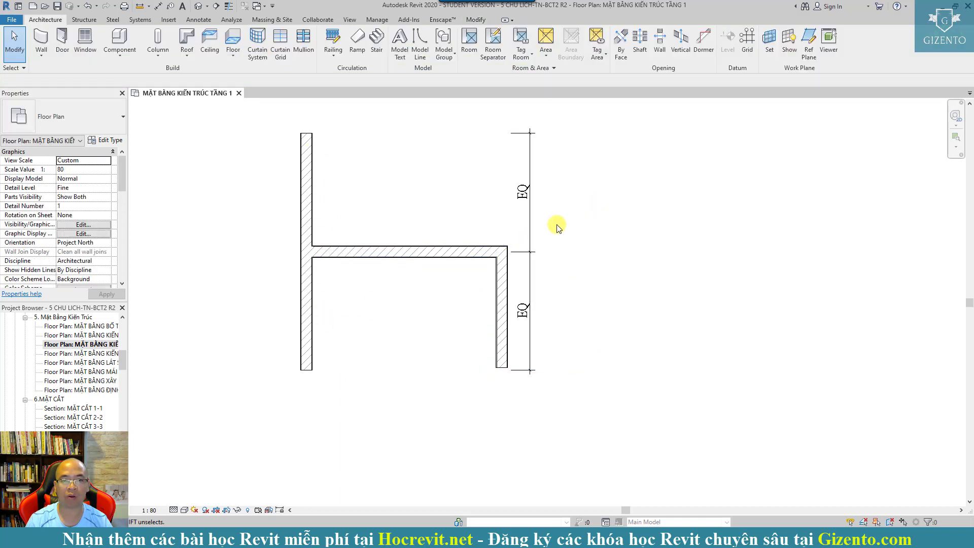
middle_click_drag(400, 290, 405, 331)
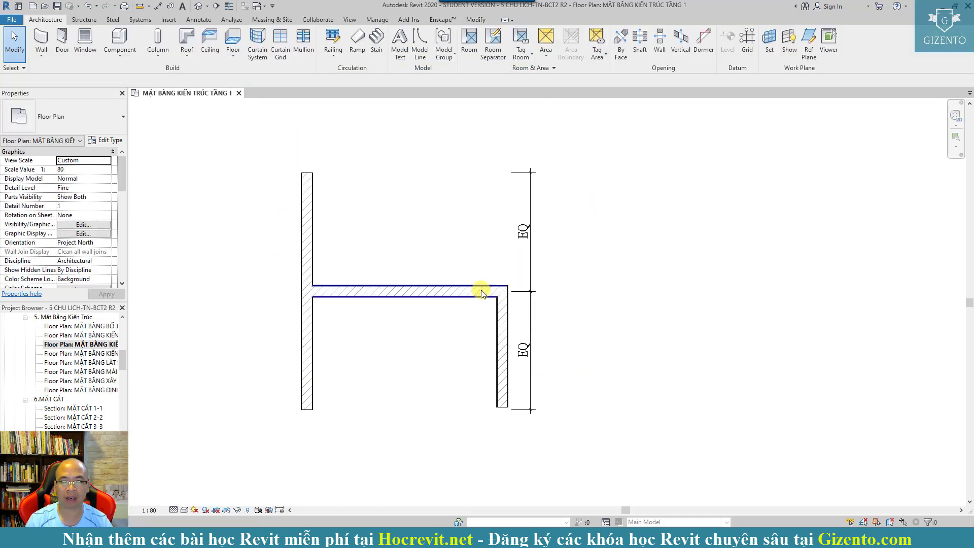
left_click(531, 263)
left_click(629, 335)
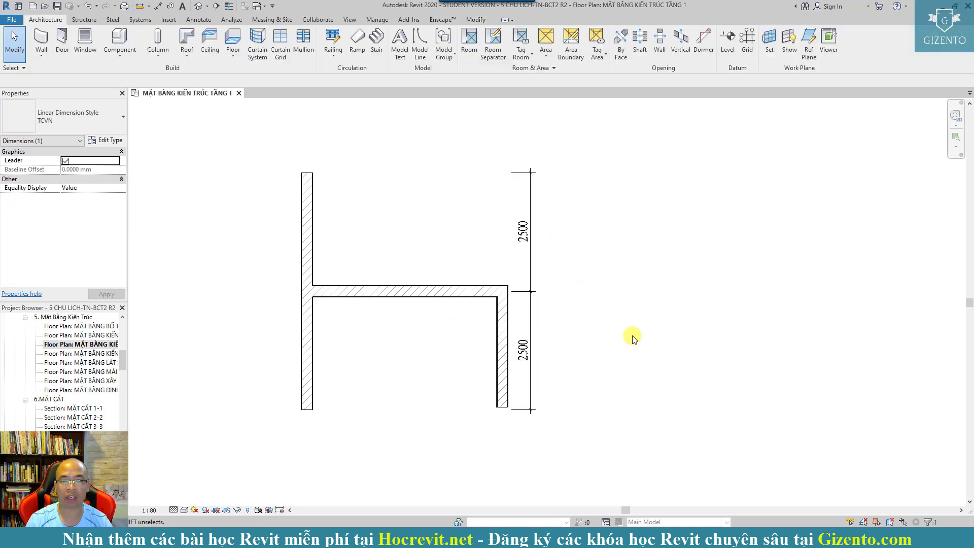
middle_click_drag(638, 345, 630, 361)
scroll(627, 357, "down", 1)
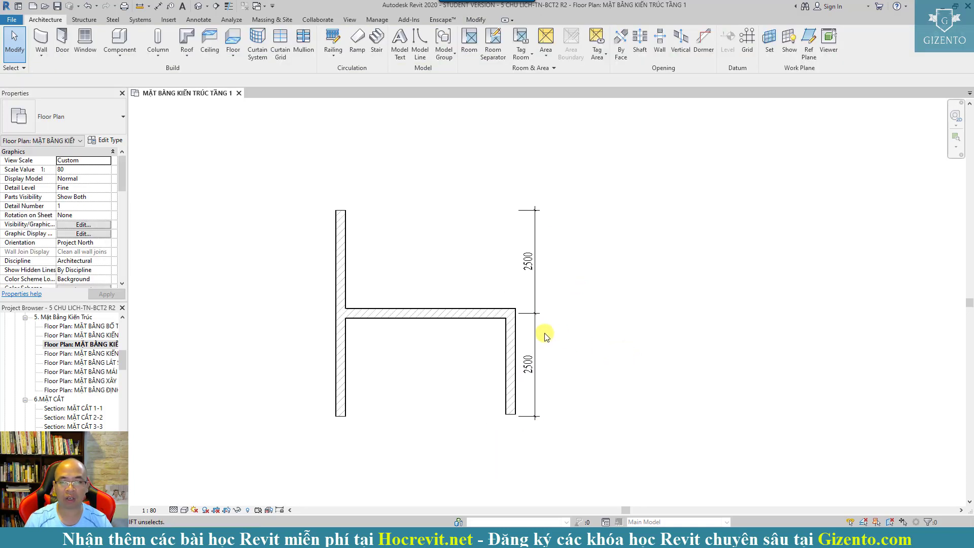
Extend the right wall upward past the junction so the walls form an H
left_click(444, 312)
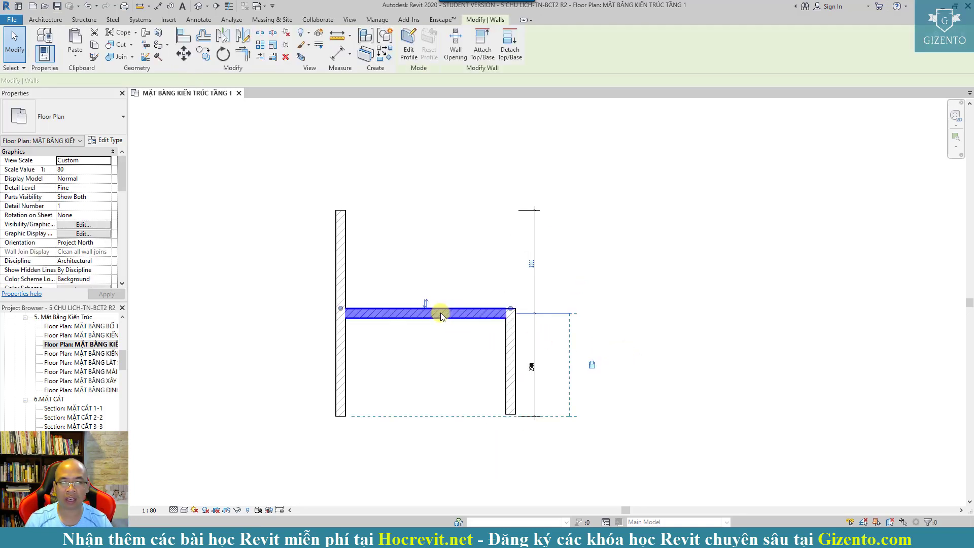
left_click(512, 354)
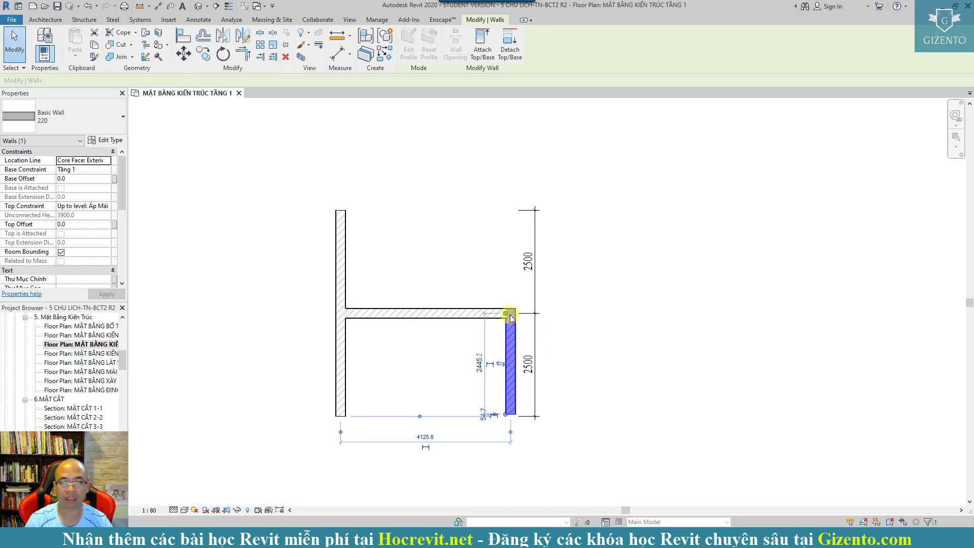
left_click_drag(510, 311, 508, 189)
key("Escape")
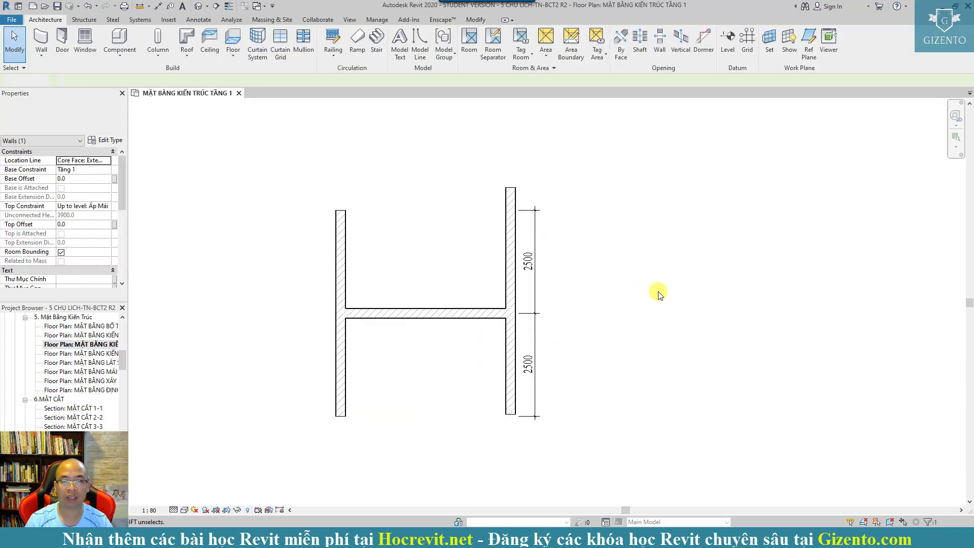
Delete the 2500/2500 dimension along the right wall
scroll(652, 291, "up", 1)
left_click(473, 292)
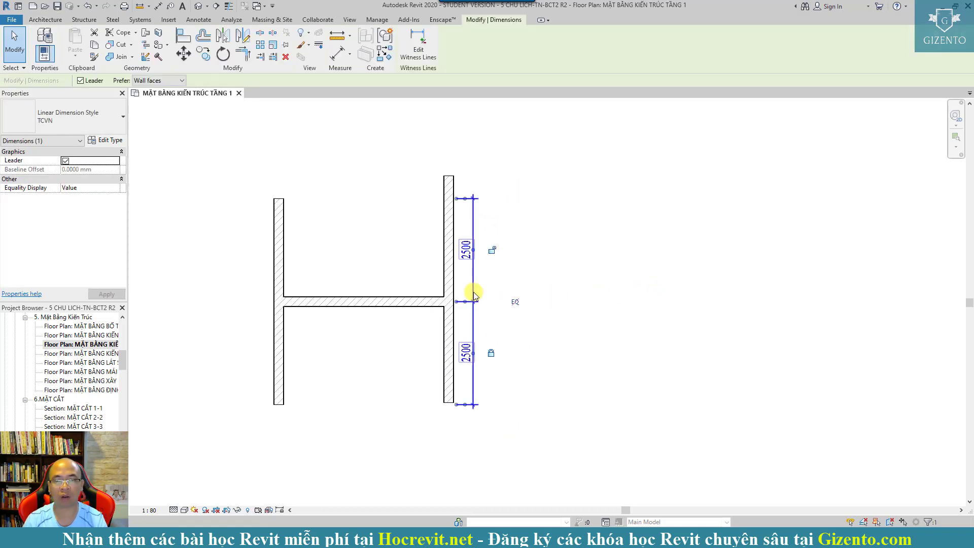
key("Delete")
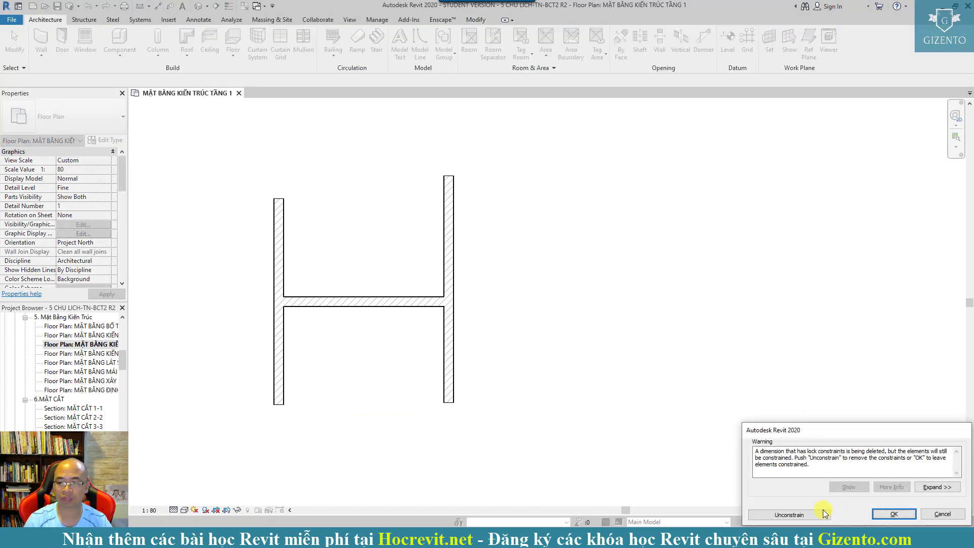
Dismiss the locked-constraint warning, recentre the plan, and show the middle wall's temporary dimensions
left_click(794, 452)
middle_click_drag(632, 343, 697, 353)
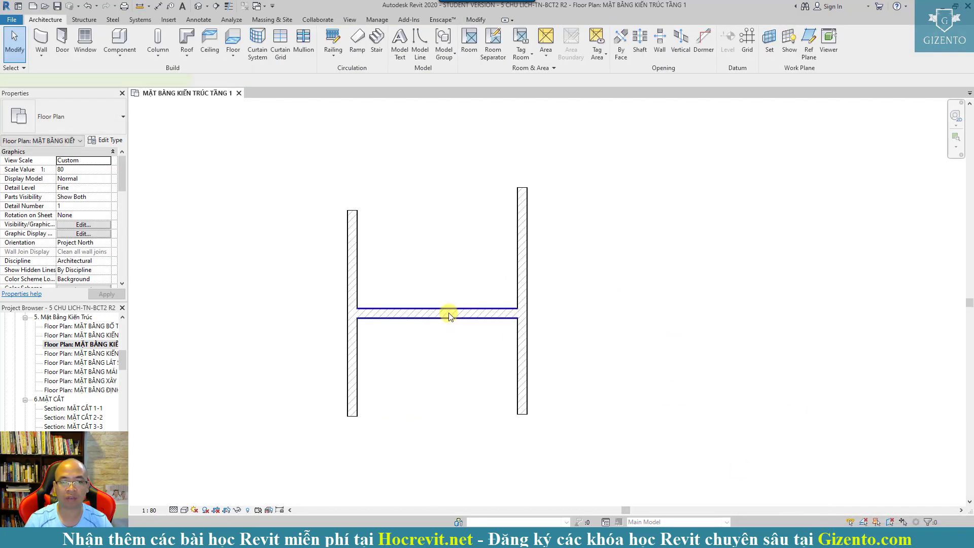
left_click(448, 312)
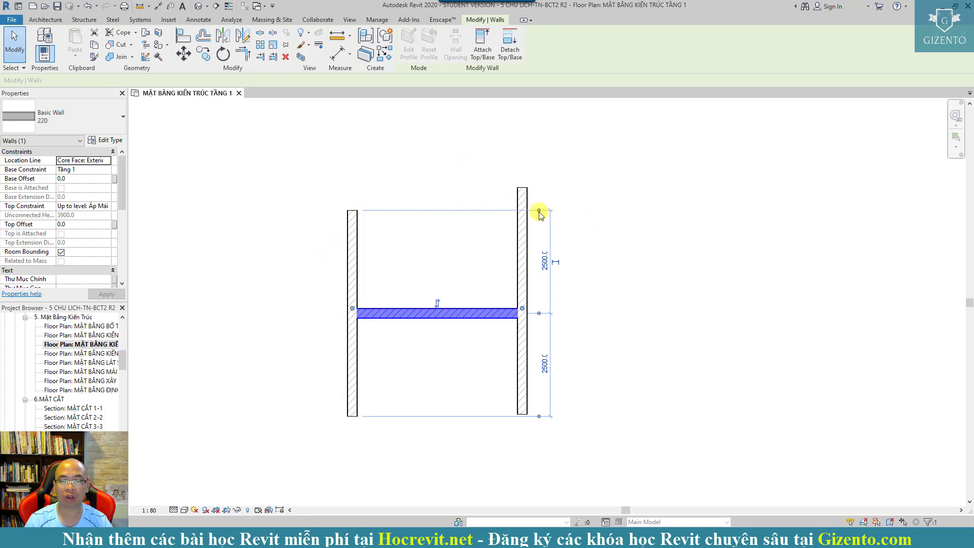
Add a permanent 3055/2445 dimension from the middle wall to both ends of the right wall
left_click_drag(539, 212, 527, 189)
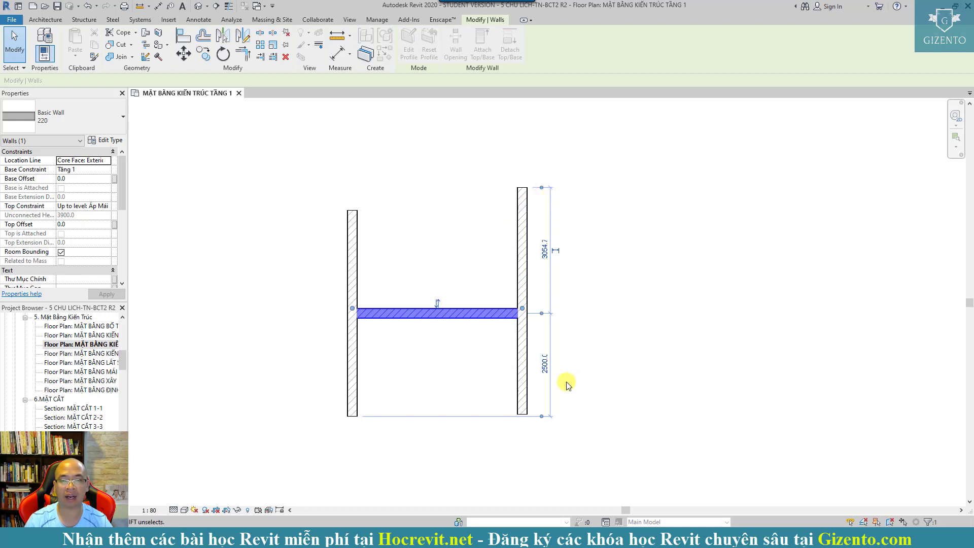
mouse_move(541, 418)
left_mouse_down()
mouse_move(532, 401)
mouse_move(524, 414)
left_mouse_up()
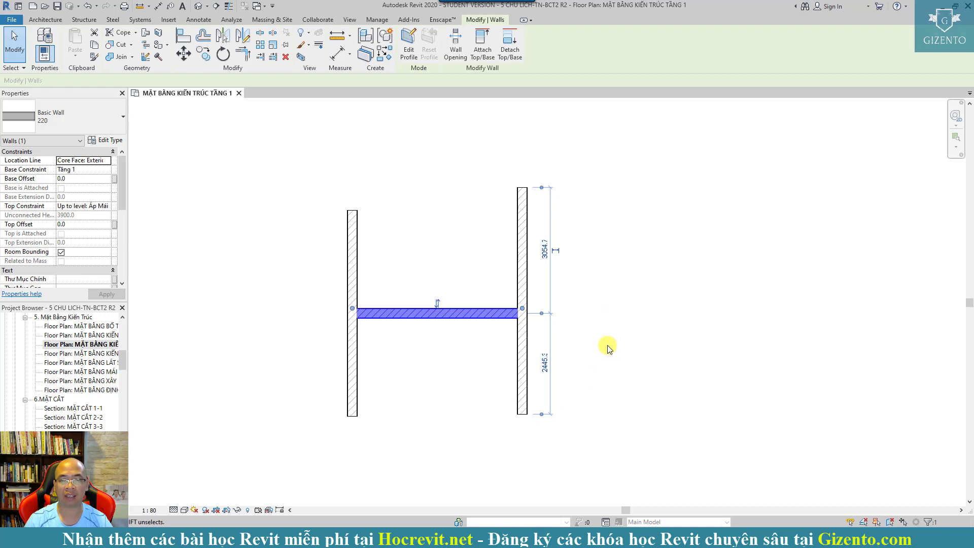
left_click(617, 314)
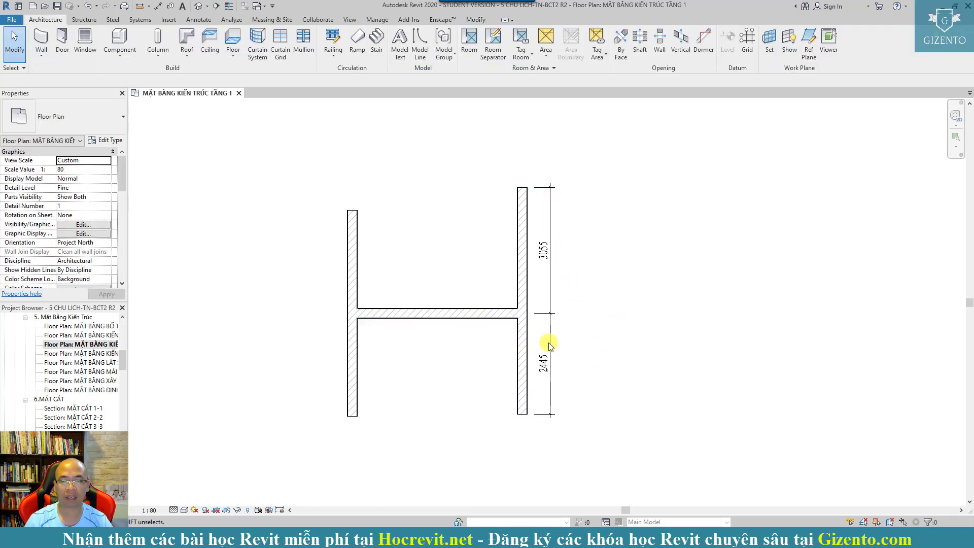
Lock the lower 2445 span and move the middle wall downward
left_click(559, 364)
left_click(468, 333)
left_click(466, 315)
left_click_drag(466, 315, 466, 358)
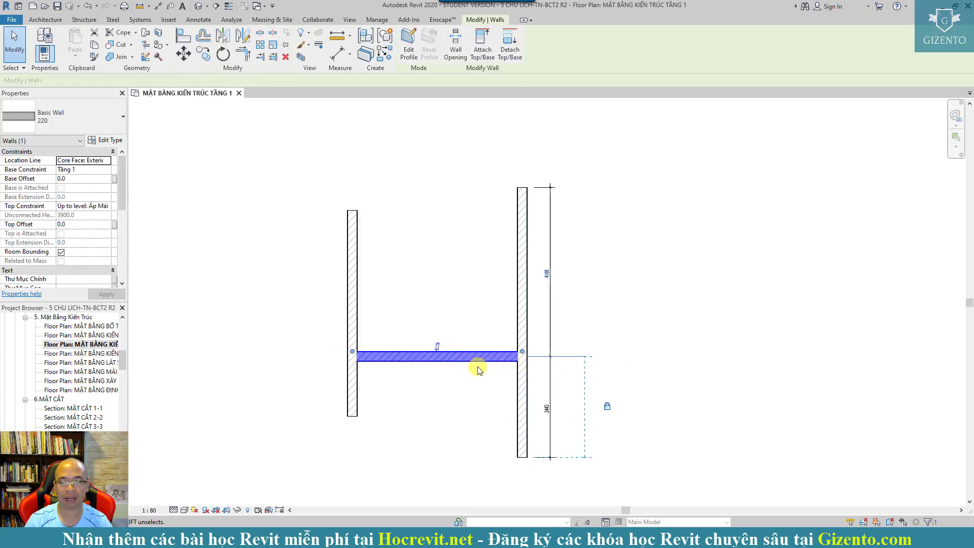
Cancel a failed upward move, then move the middle wall down so 3700 sits above
left_click_drag(472, 358, 457, 210)
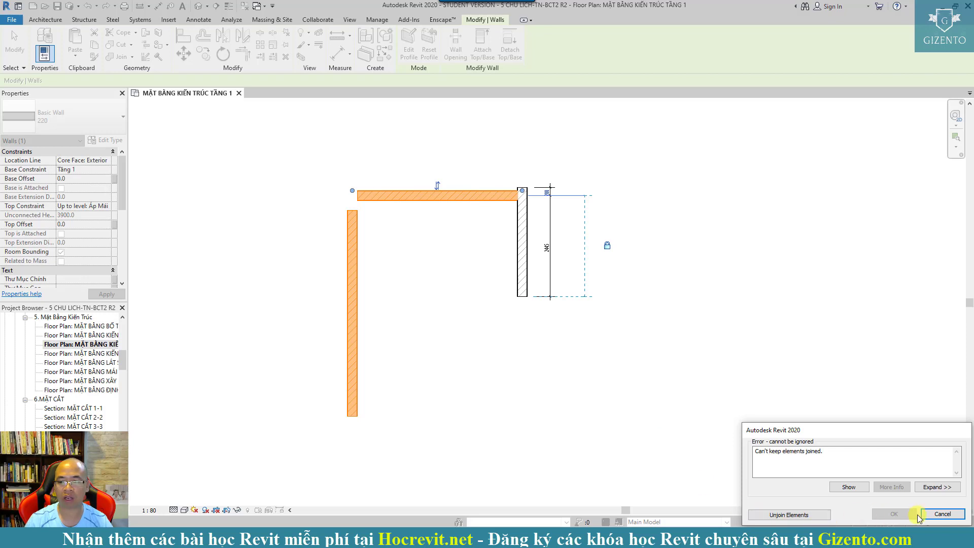
left_click(920, 514)
left_click(441, 271)
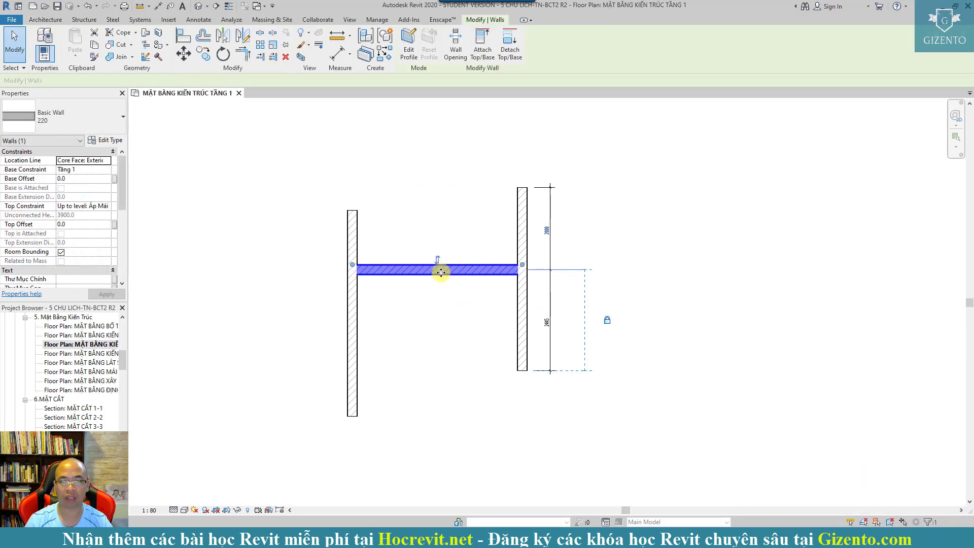
left_click_drag(441, 272, 440, 343)
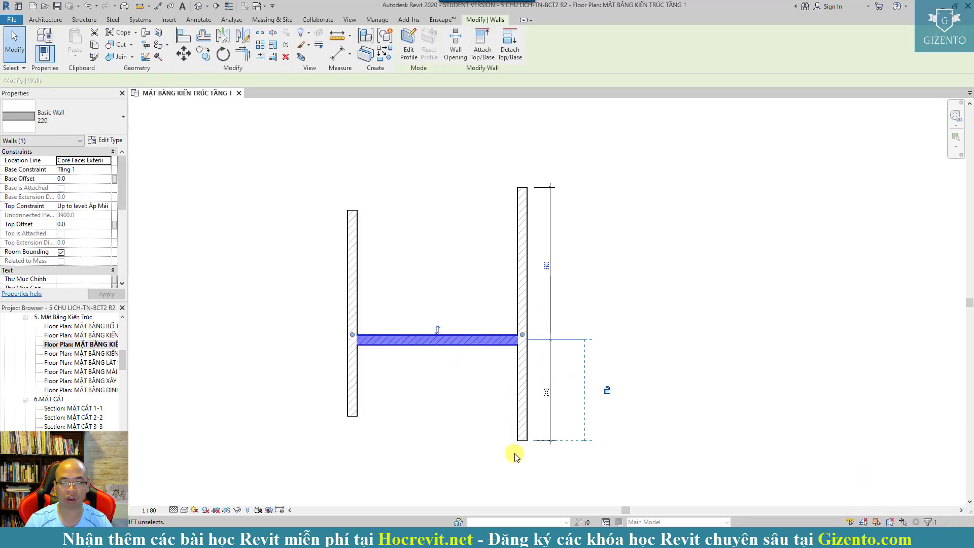
Set the right-wall dimension to EQ, then drag the middle wall to test the equality
left_click(686, 400)
left_click(553, 363)
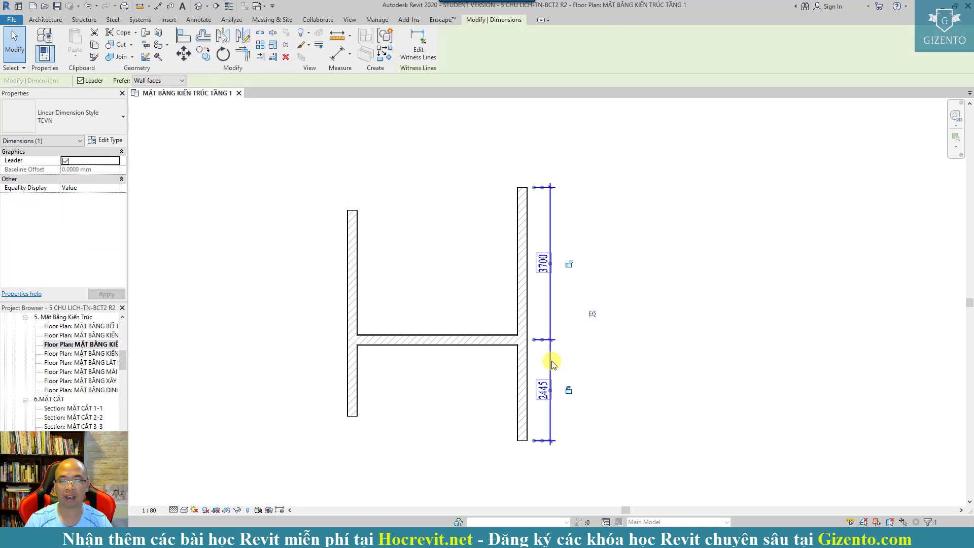
left_click(620, 288)
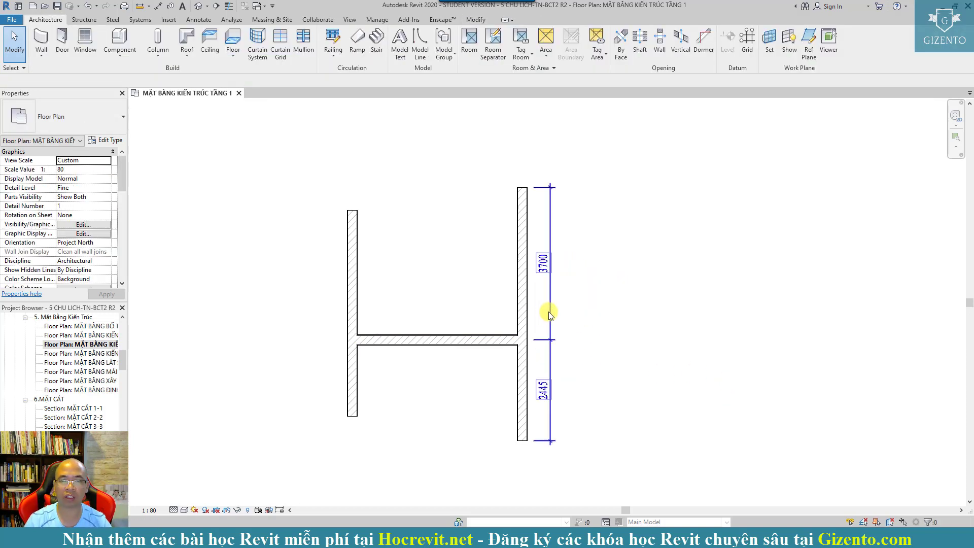
left_click(551, 365)
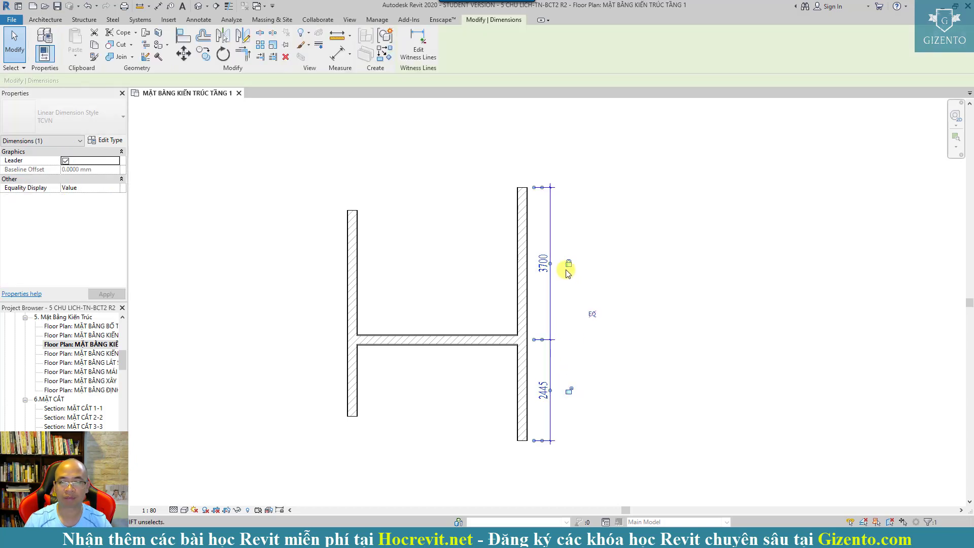
left_click(627, 314)
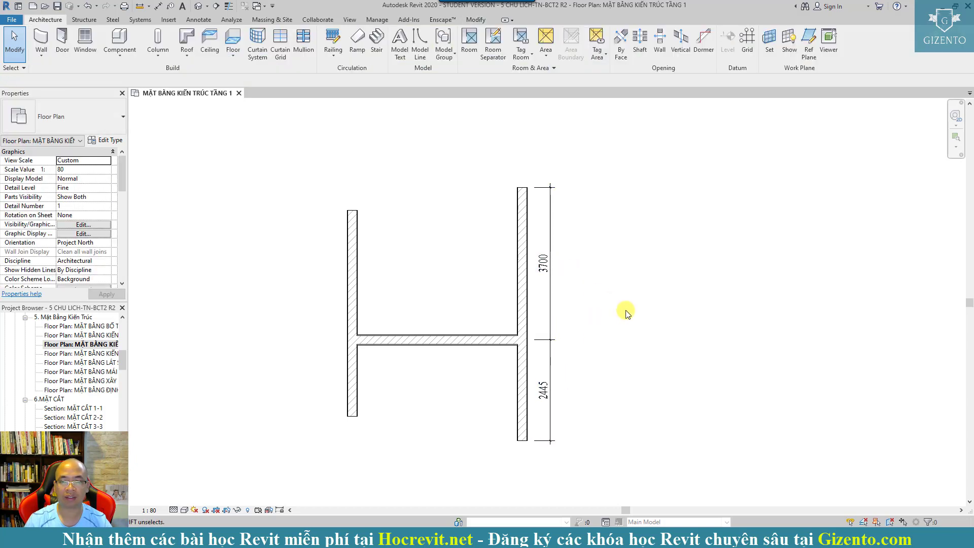
left_click(550, 304)
left_click(593, 314)
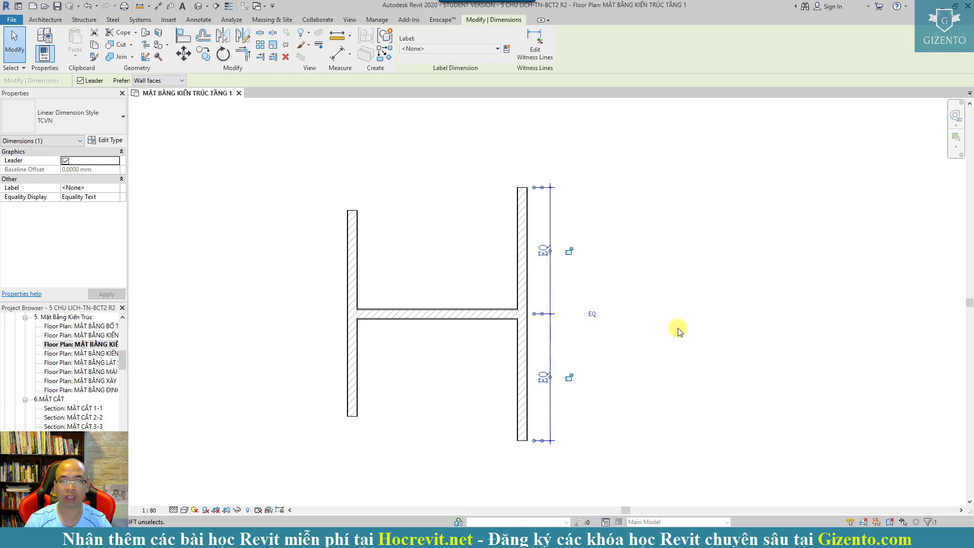
left_click(678, 328)
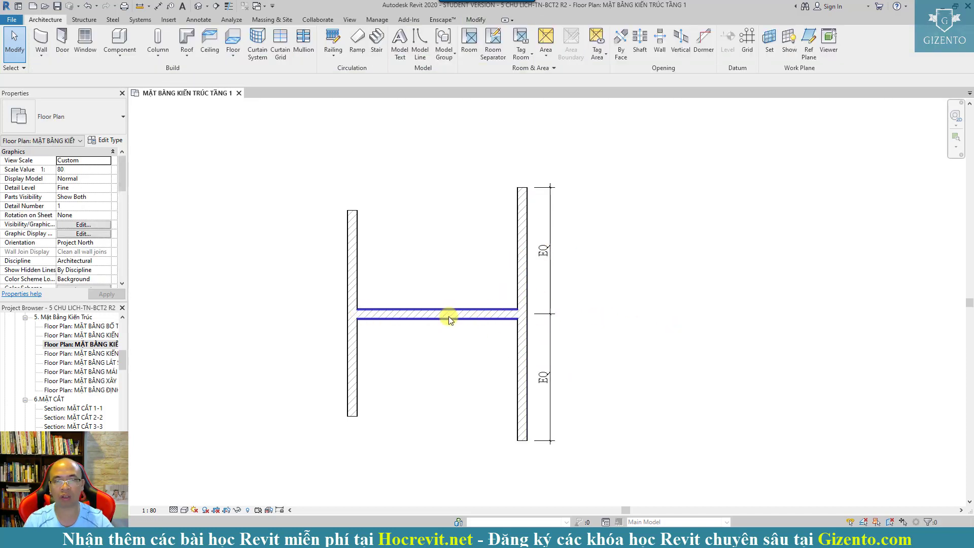
mouse_move(449, 319)
left_mouse_down()
mouse_move(457, 261)
mouse_move(469, 333)
left_mouse_up()
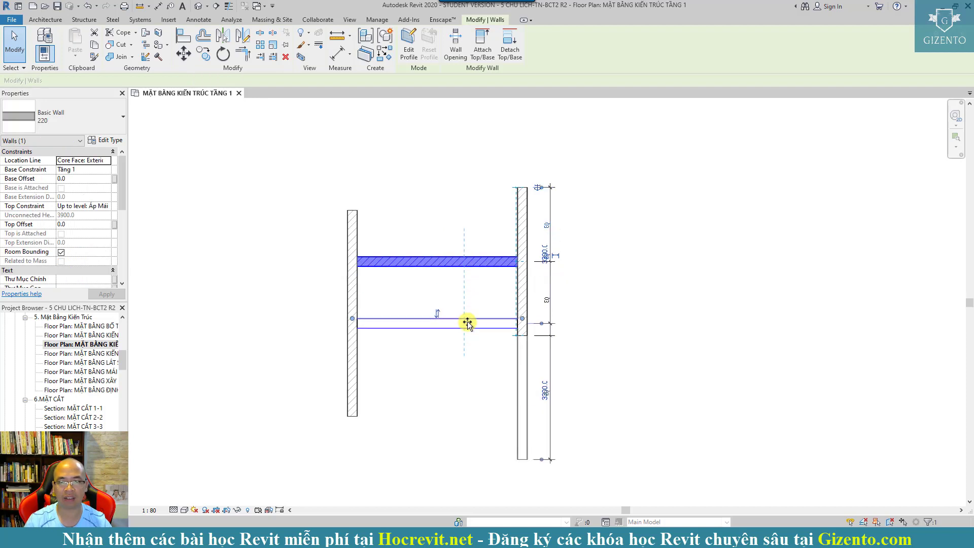
Raise the middle wall, keeping the right wall centred on it
left_click(603, 302)
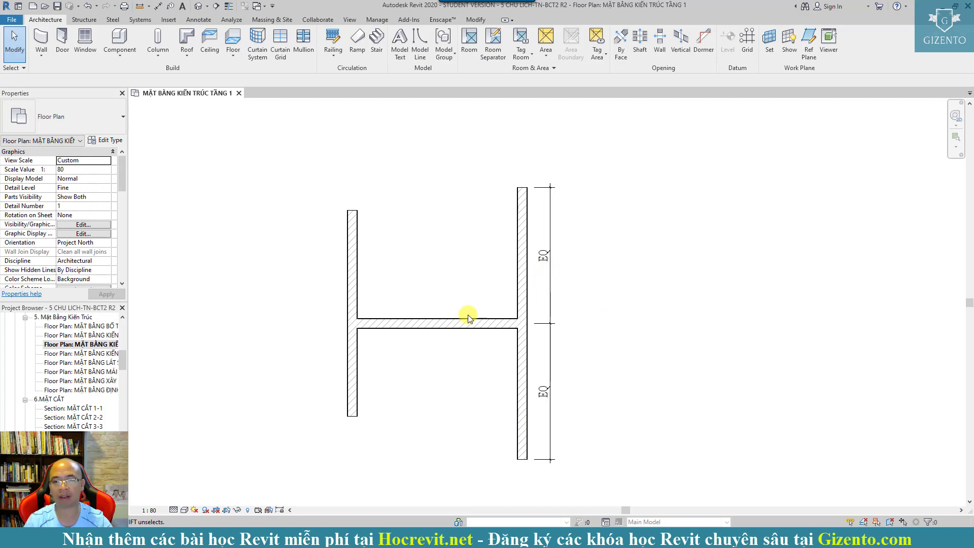
mouse_move(449, 323)
left_mouse_down()
mouse_move(479, 359)
mouse_move(464, 256)
left_mouse_up()
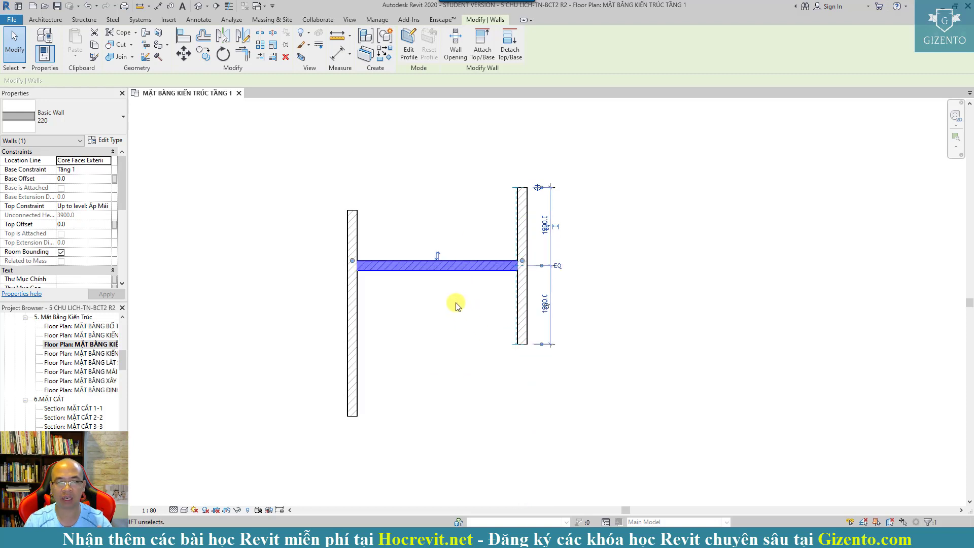
left_click(596, 261)
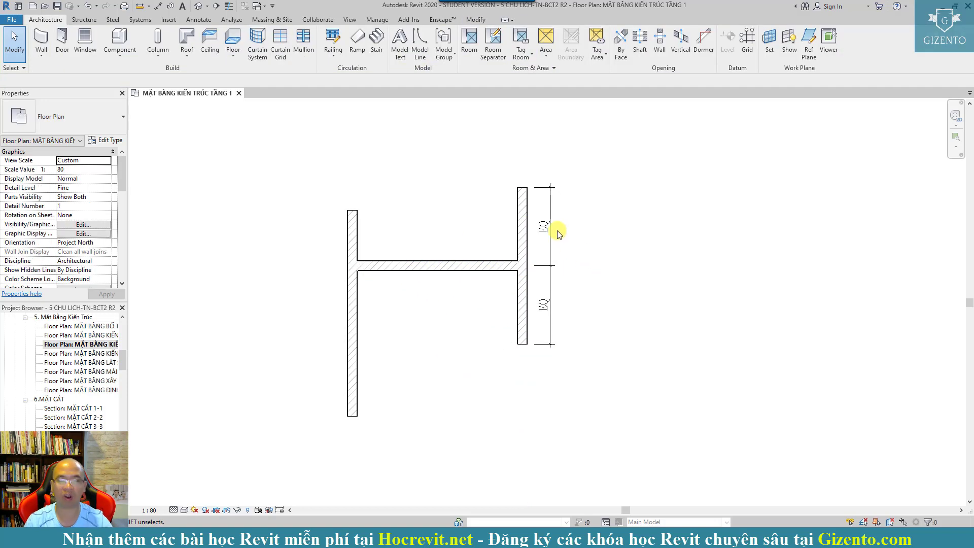
Display the EQ dimension's actual 1900/1900 values and select that dimension
left_click(551, 293)
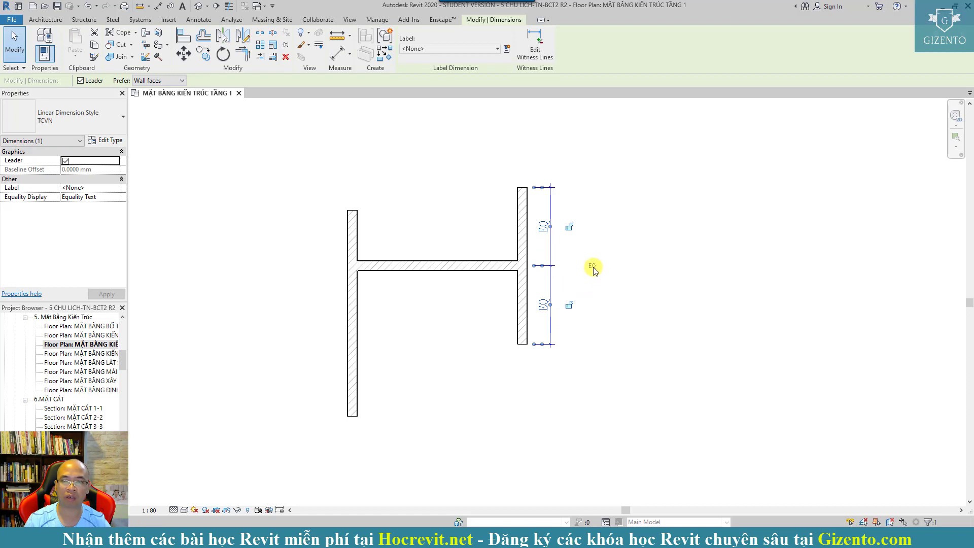
left_click(626, 322)
middle_click_drag(643, 327, 625, 327)
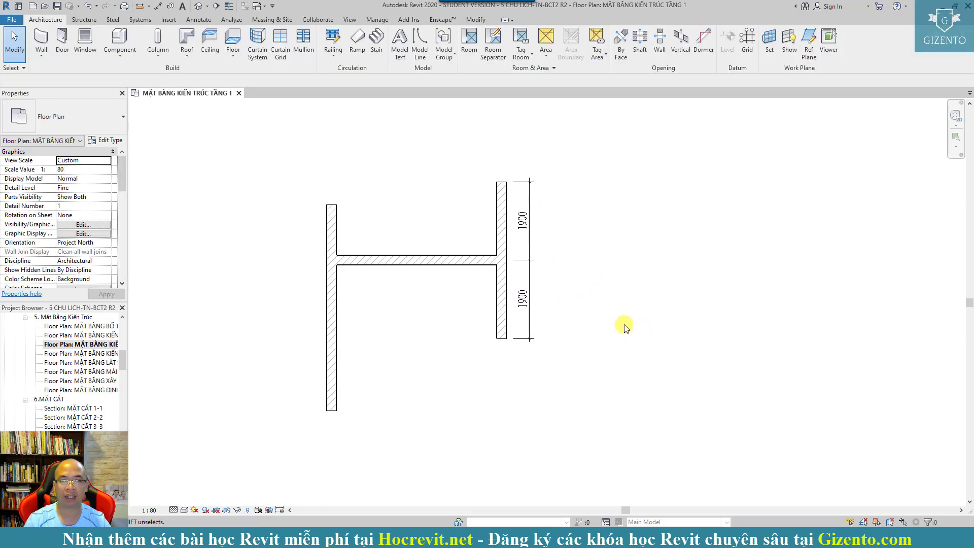
left_click(530, 294)
key("Delete")
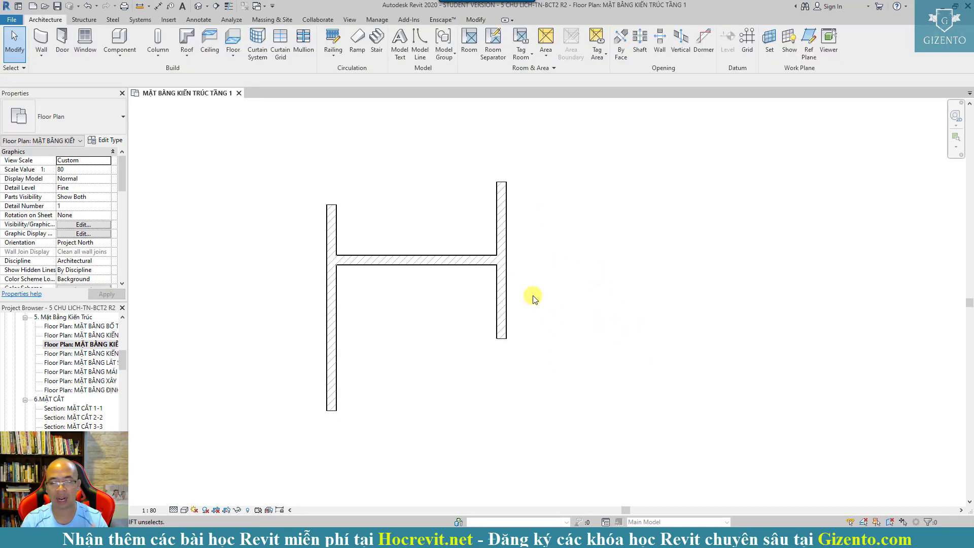
mouse_move(528, 292)
middle_mouse_down()
mouse_move(524, 304)
mouse_move(517, 291)
middle_mouse_up()
left_click(495, 304)
key("Delete")
left_click(423, 253)
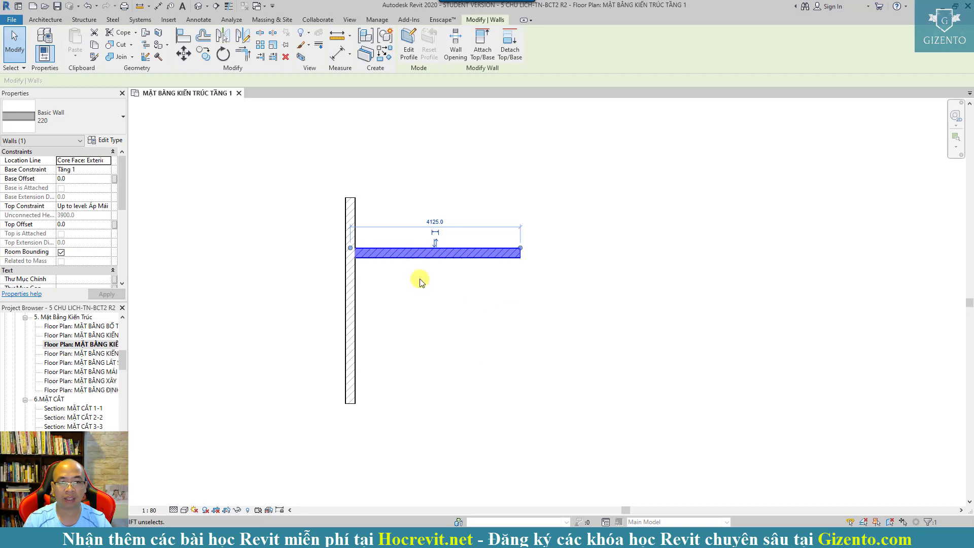
left_click(480, 313)
key("ctrl+z")
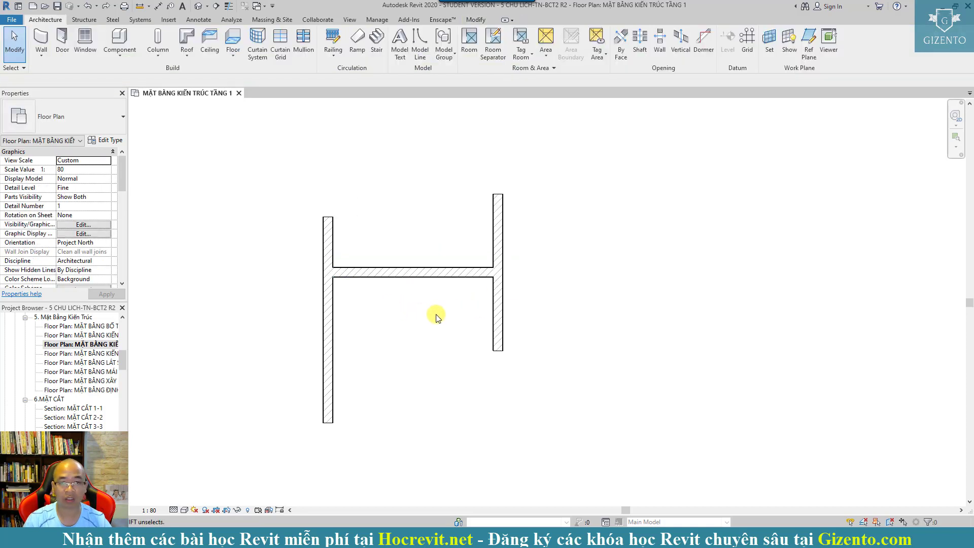
left_click(425, 276)
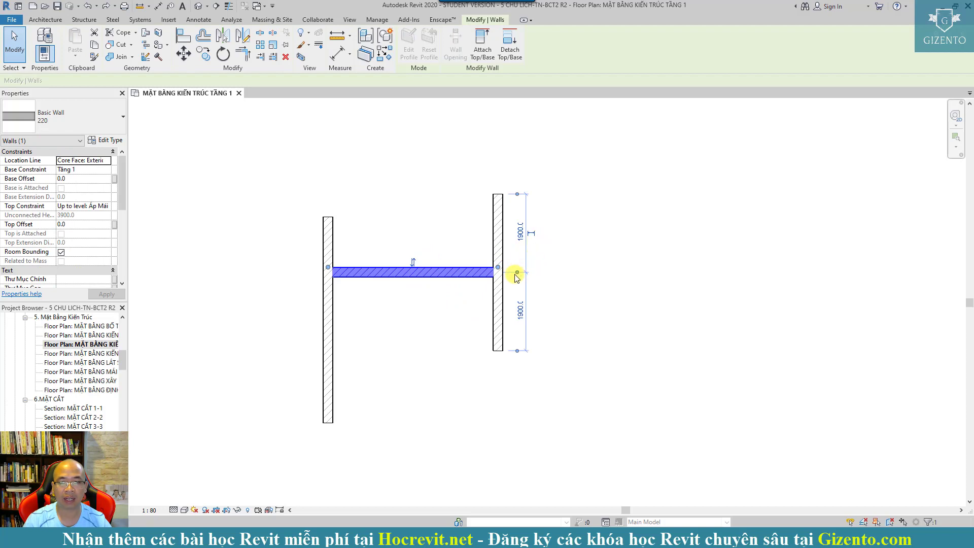
scroll(550, 276, "up", 1)
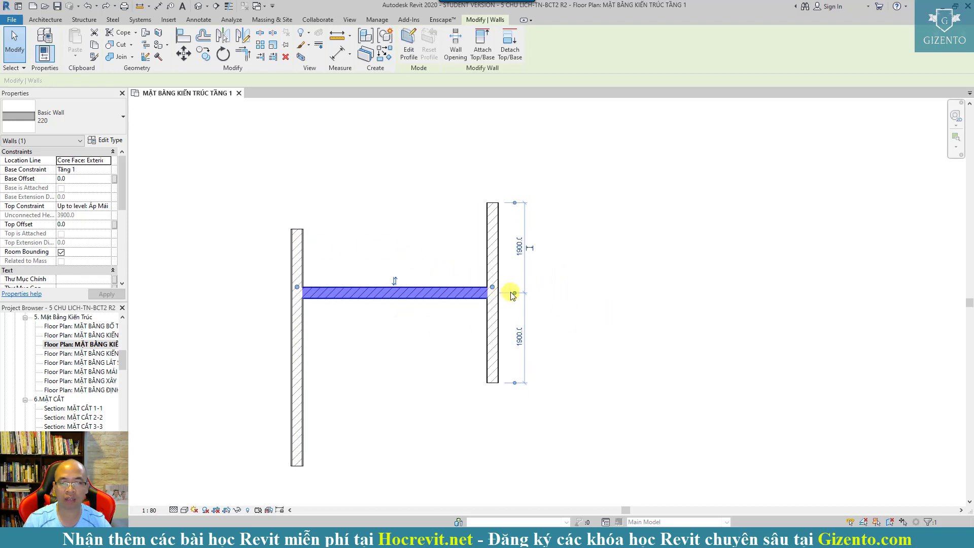
left_click_drag(514, 295, 475, 280)
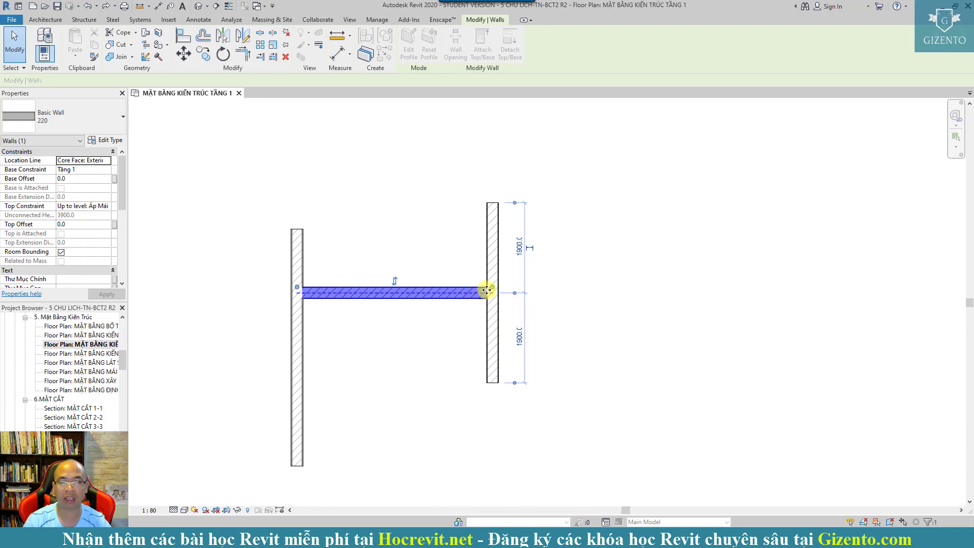
left_click_drag(487, 290, 488, 290)
left_click(601, 301)
middle_click_drag(603, 285, 601, 299)
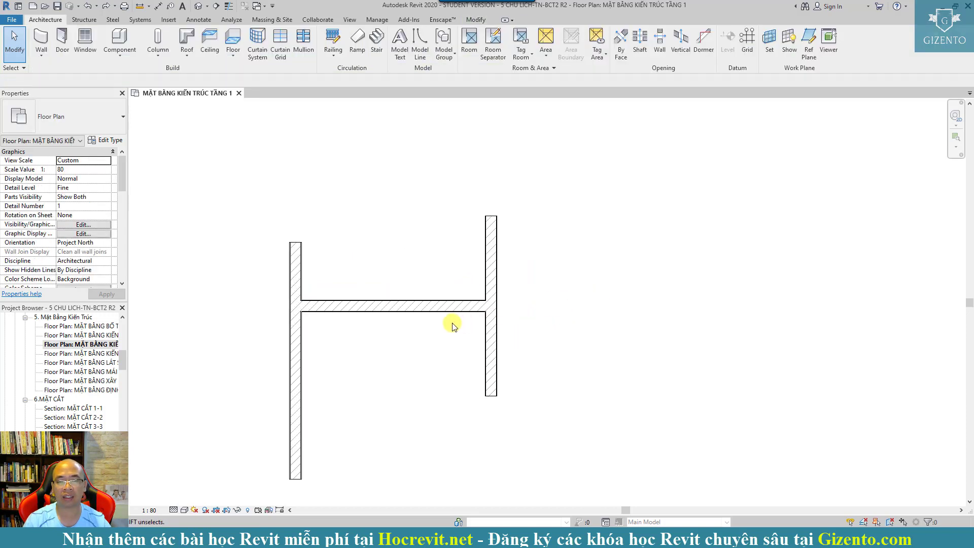
left_click(436, 304)
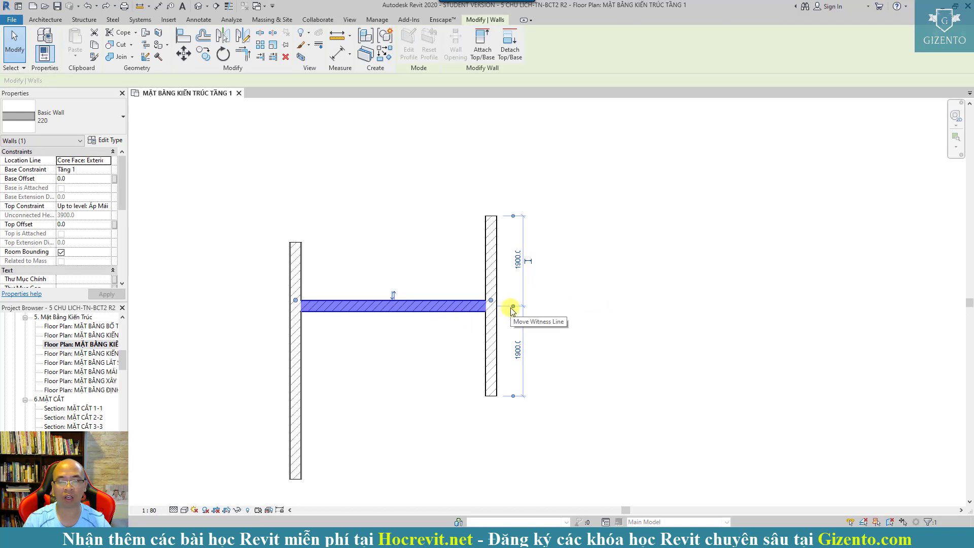
left_click(616, 322)
scroll(617, 321, "down", 1)
middle_click_drag(617, 322, 570, 318)
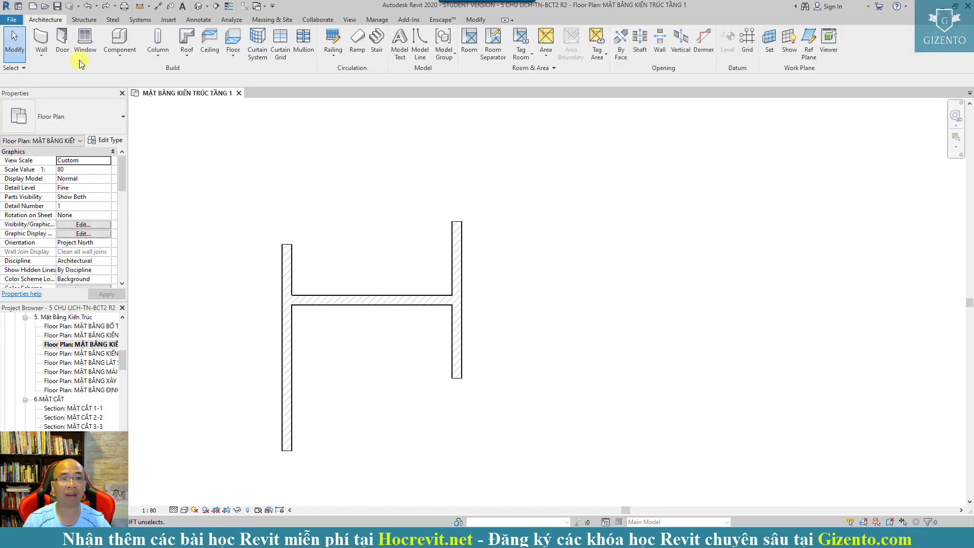
Open Temporary Dimension Properties from Manage > Additional Settings and set Walls to Faces
left_click(385, 25)
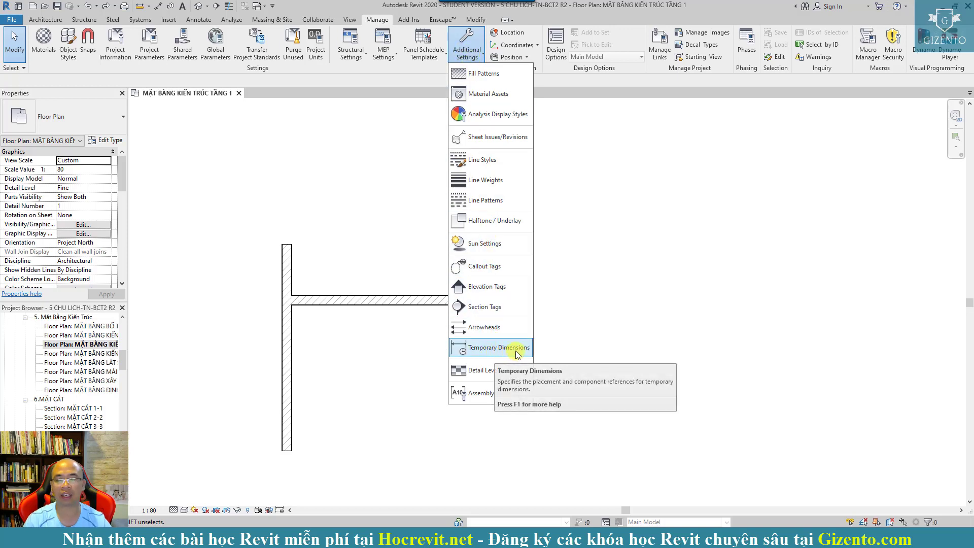
mouse_move(498, 348)
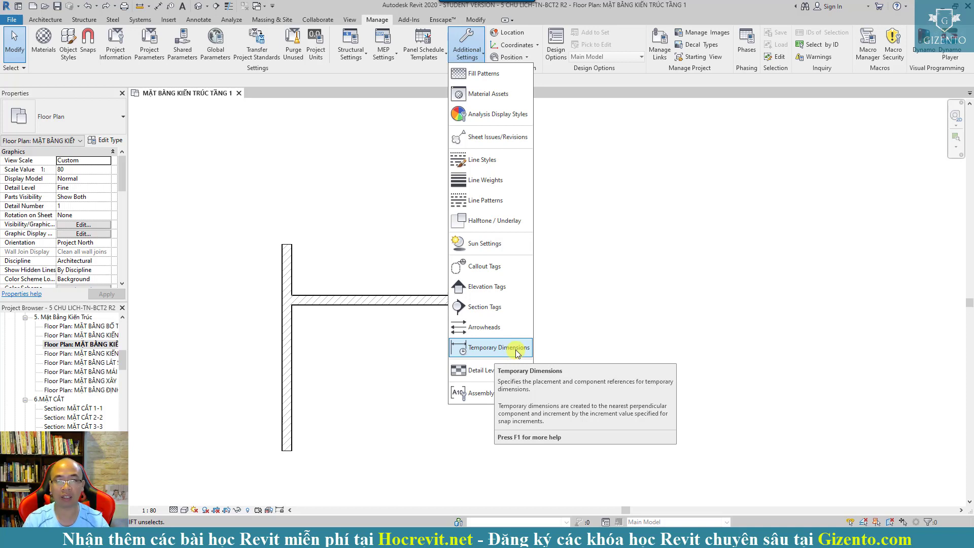
left_click(516, 350)
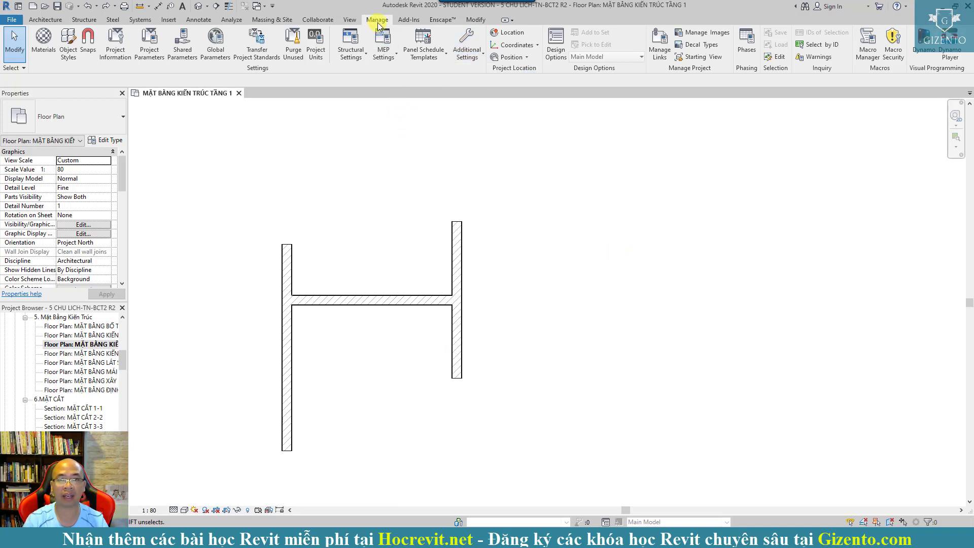
left_click(476, 60)
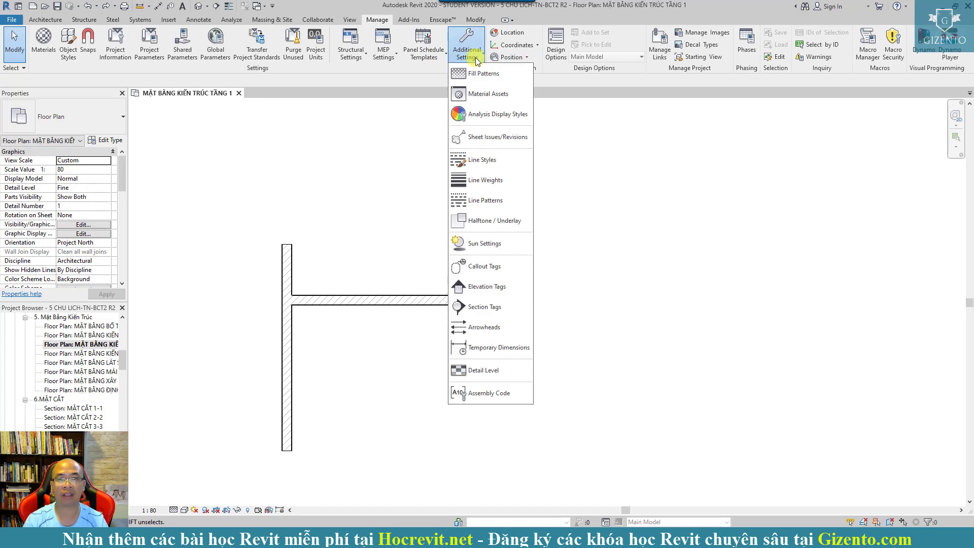
left_click(507, 350)
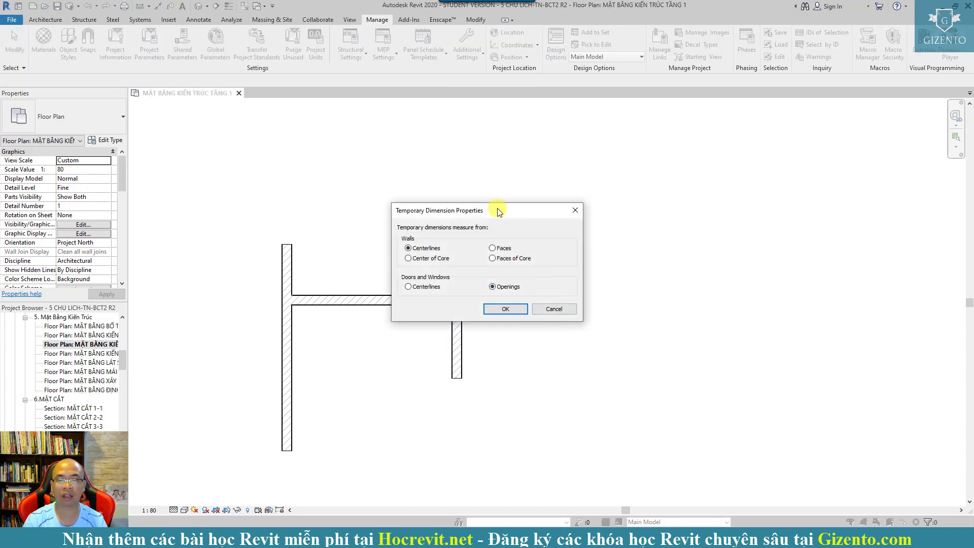
left_click_drag(497, 207, 629, 165)
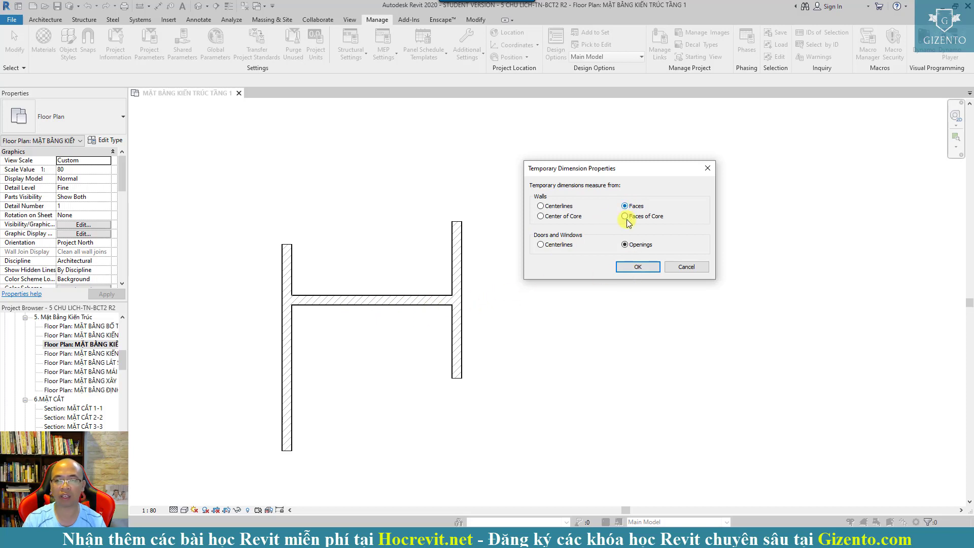
Apply face-based temporary dimensions and check the cross wall now reads 1775 to each face
left_click(635, 268)
left_click(383, 300)
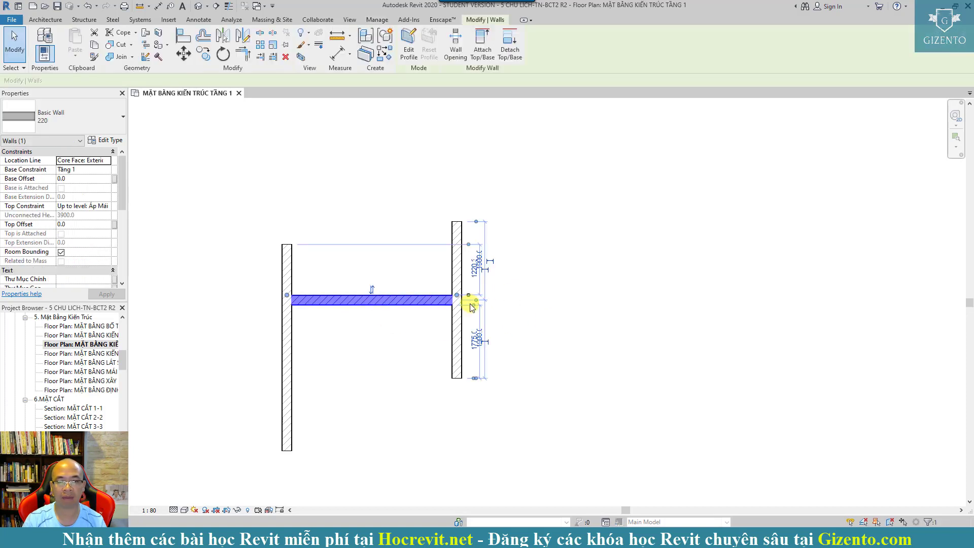
scroll(477, 306, "up", 1)
scroll(522, 312, "up", 1)
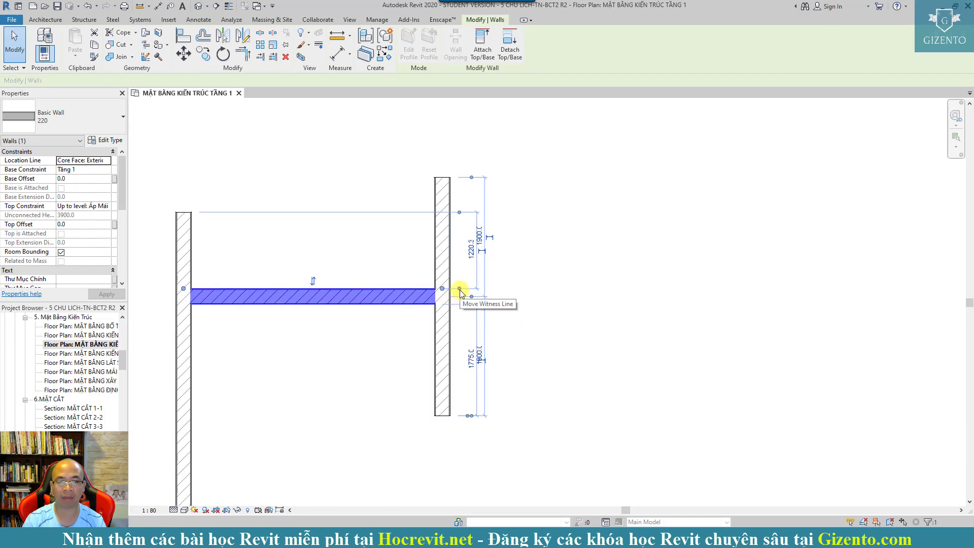
left_click(598, 337)
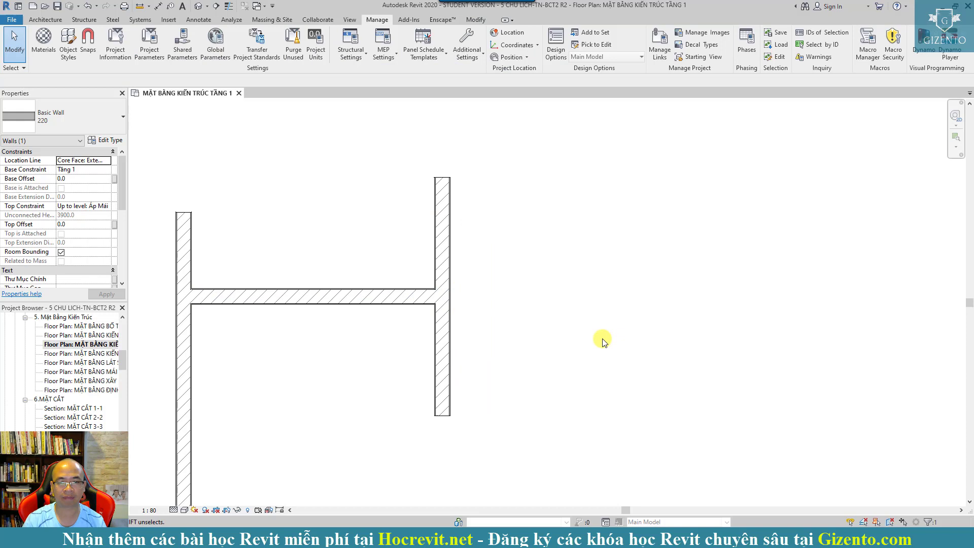
left_click(411, 302)
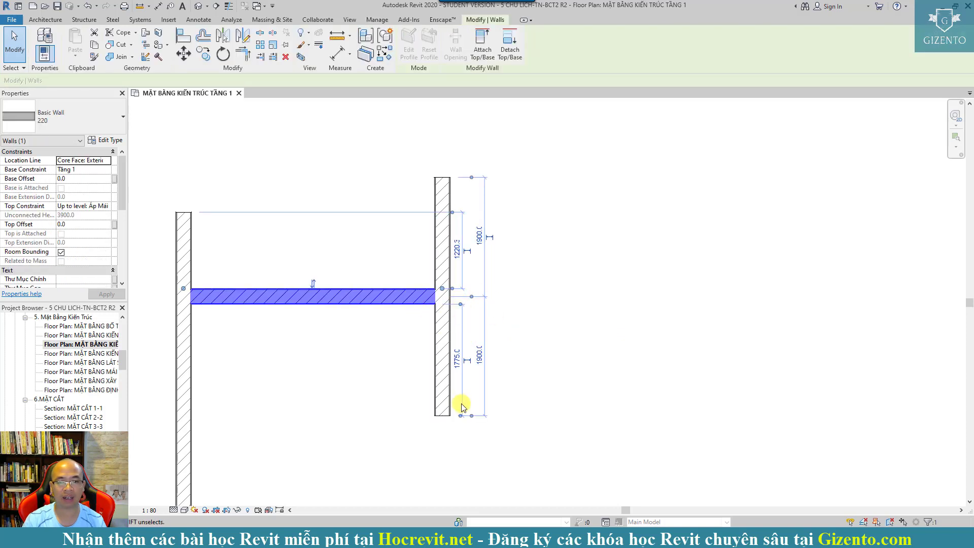
left_click(559, 369)
middle_click_drag(559, 369, 602, 343)
Delete the left wall, leaving a T junction, and recheck the horizontal wall's dimensions
left_click(236, 304)
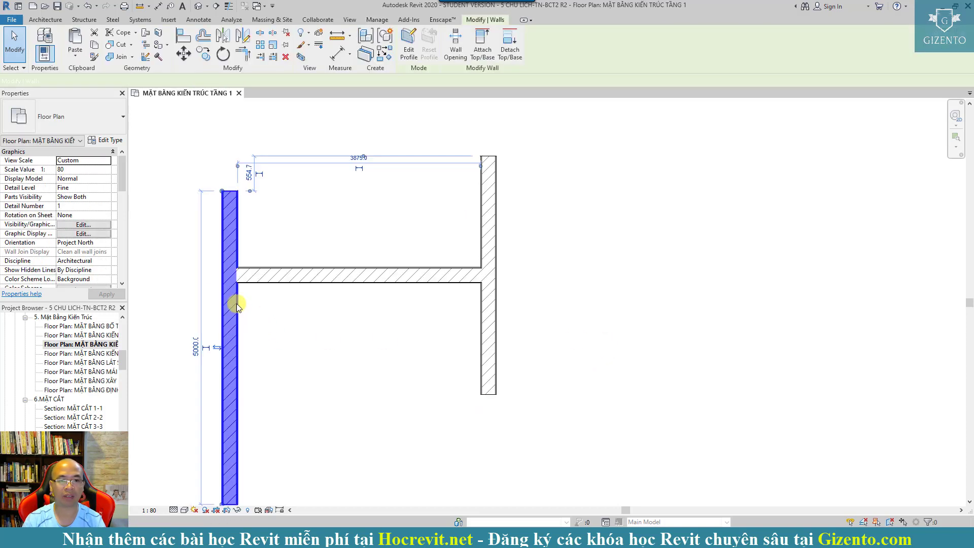
key("Delete")
left_click(415, 279)
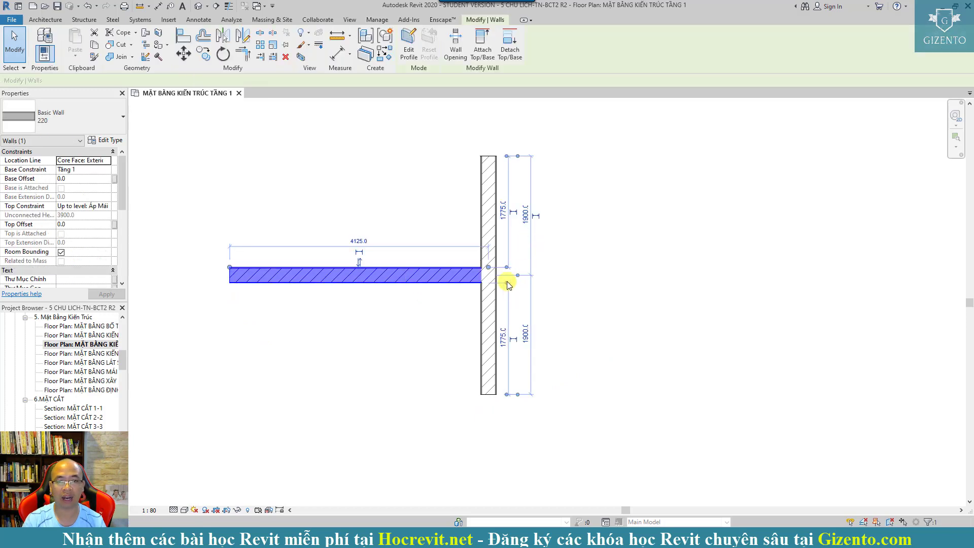
left_click(581, 275)
left_click(396, 283)
left_click(309, 113)
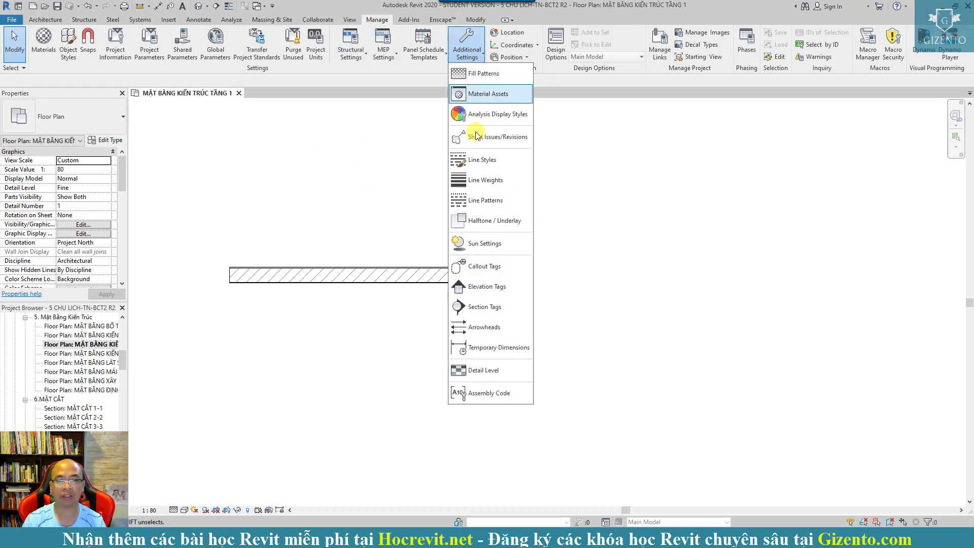
Switch temporary dimensions to measure walls from Faces of Core
left_click(469, 53)
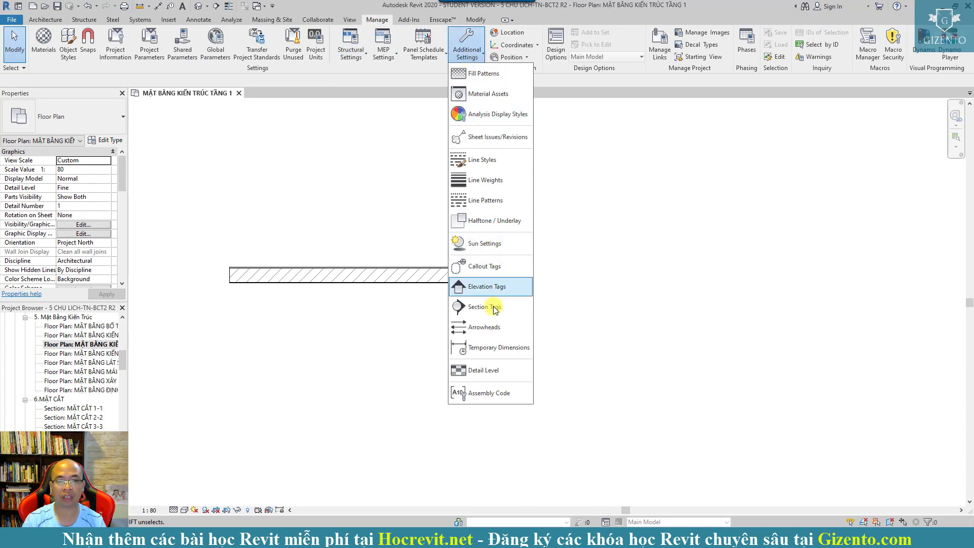
left_click(491, 347)
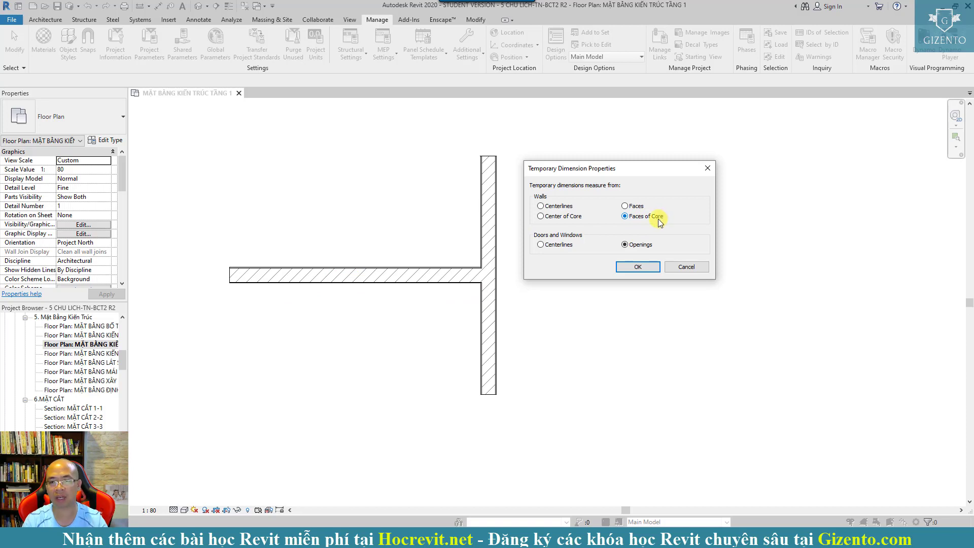
left_click(635, 270)
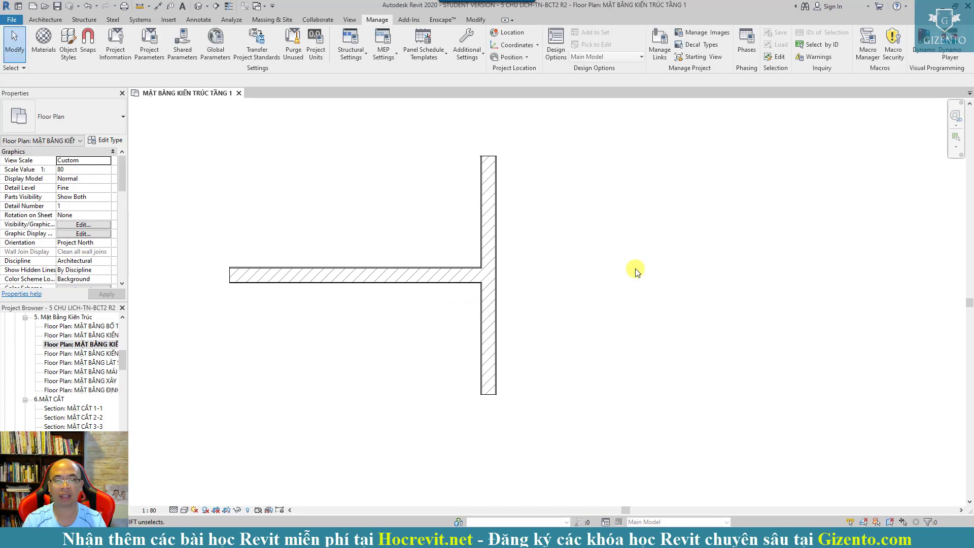
Check the horizontal wall's core-face temporary dimension, now reading 4125 long
left_click(440, 275)
scroll(517, 292, "up", 3)
scroll(517, 293, "up", 2)
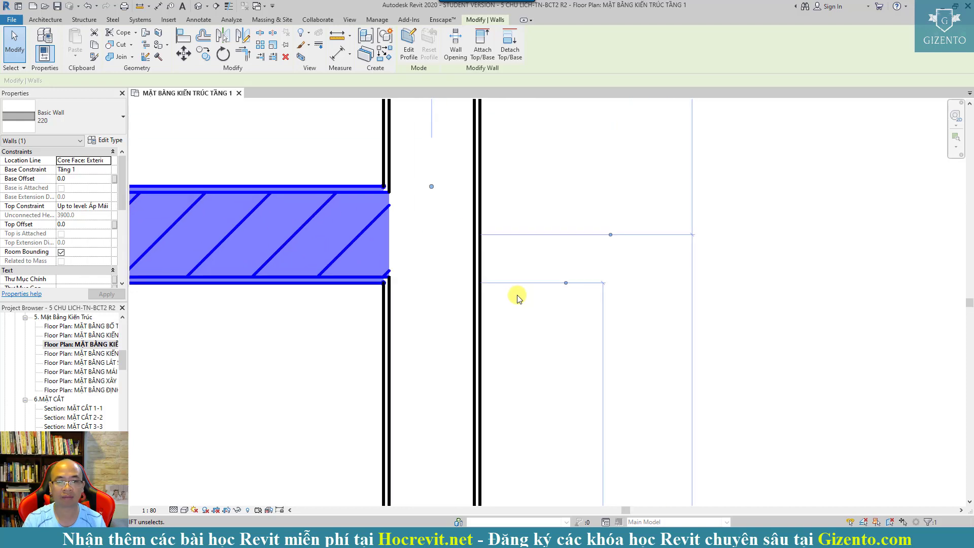
scroll(517, 289, "down", 4)
scroll(517, 288, "down", 3)
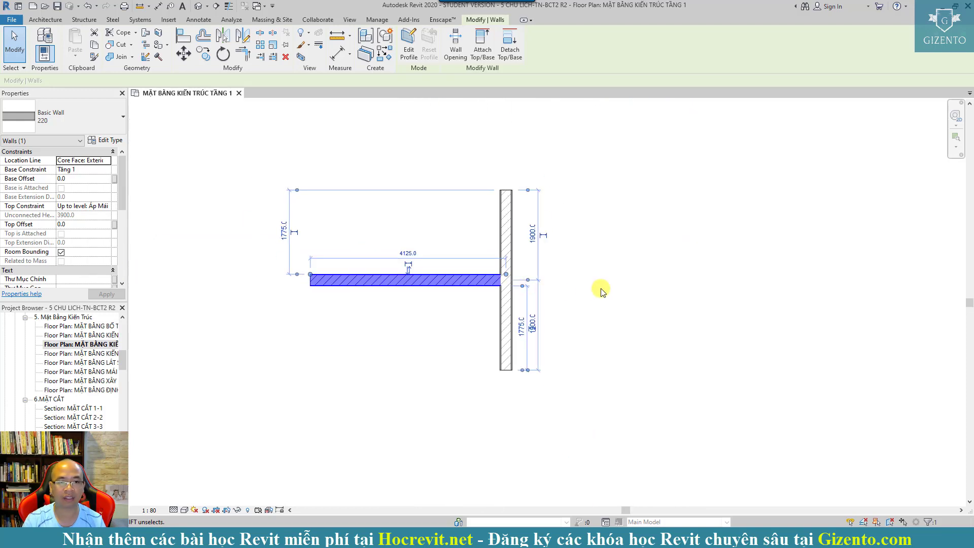
scroll(311, 277, "up", 3)
scroll(409, 285, "down", 2)
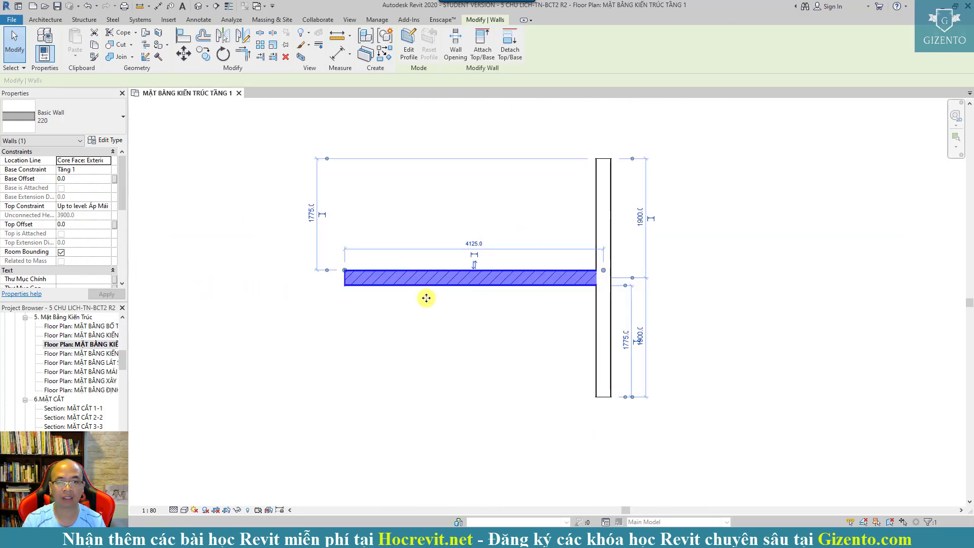
left_click(772, 288)
middle_click_drag(771, 288, 689, 301)
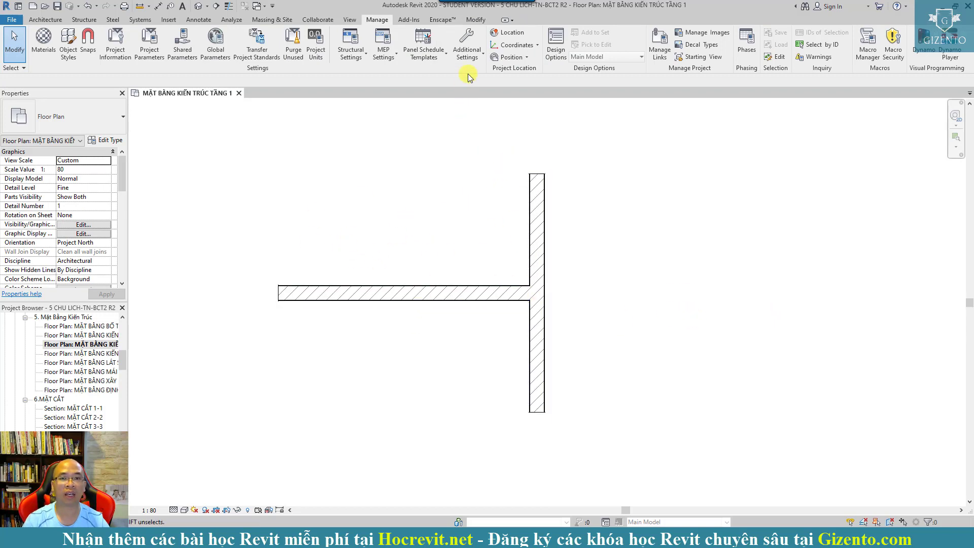
Set temporary dimensions for walls back to Centerlines
left_click(472, 61)
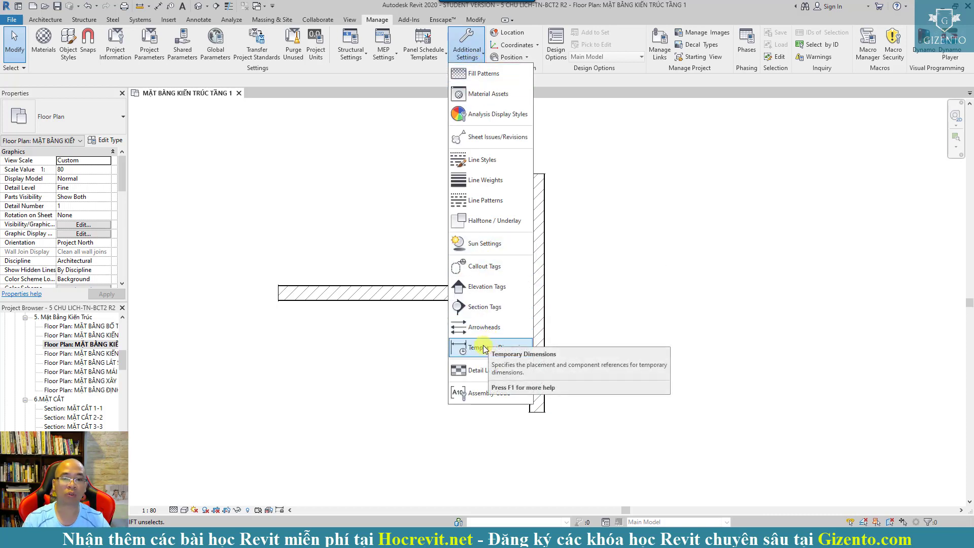
mouse_move(485, 348)
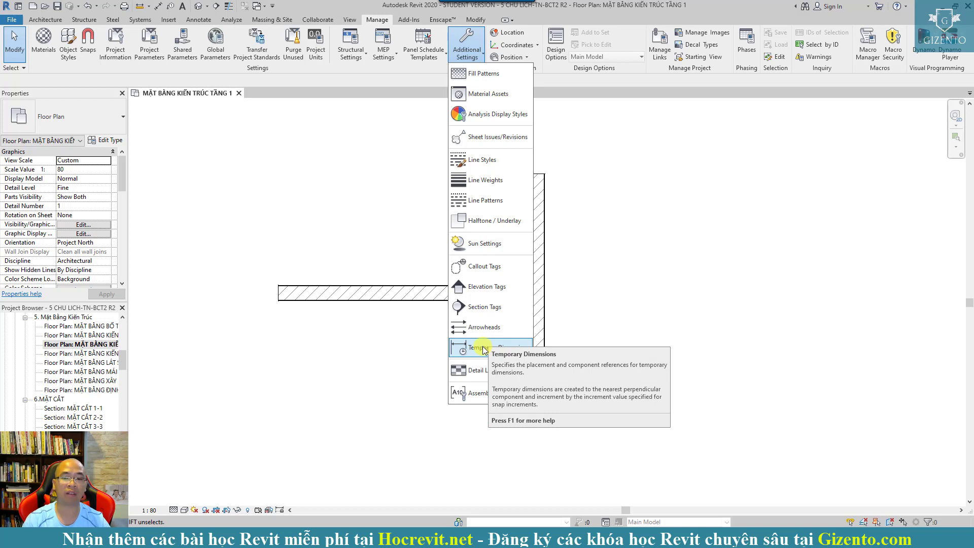
left_click(483, 349)
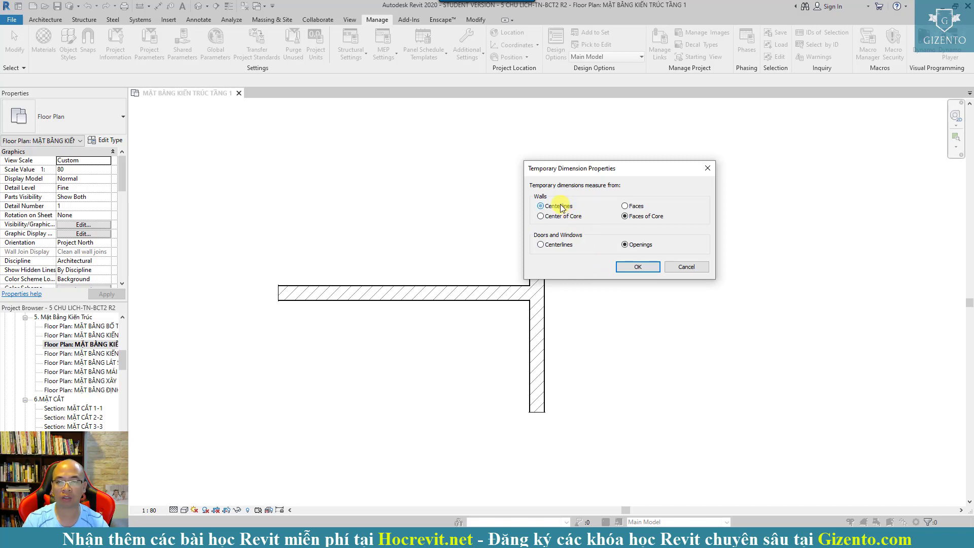
left_click(646, 267)
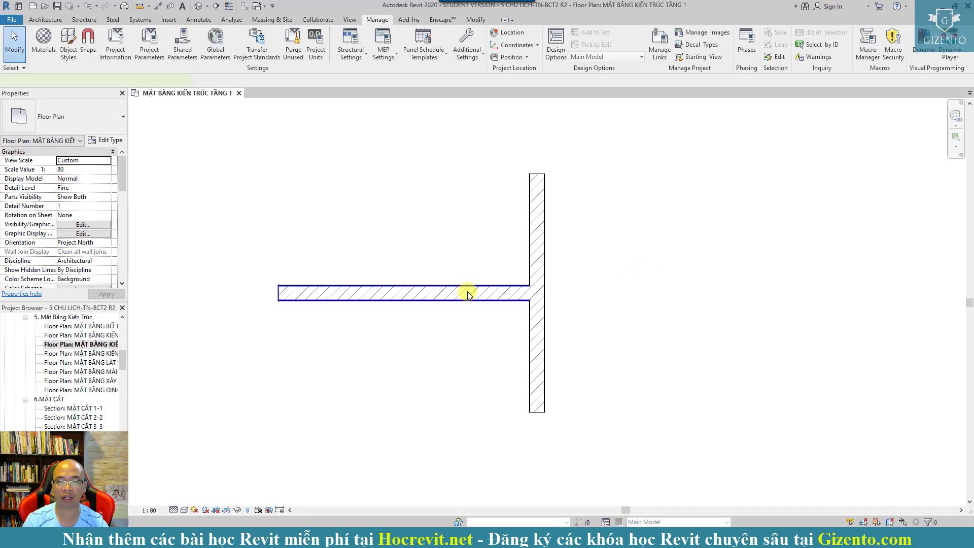
Verify the right wall's 1900 spans on the horizontal wall and finish the T junction
left_click(472, 292)
left_click_drag(542, 294, 567, 296)
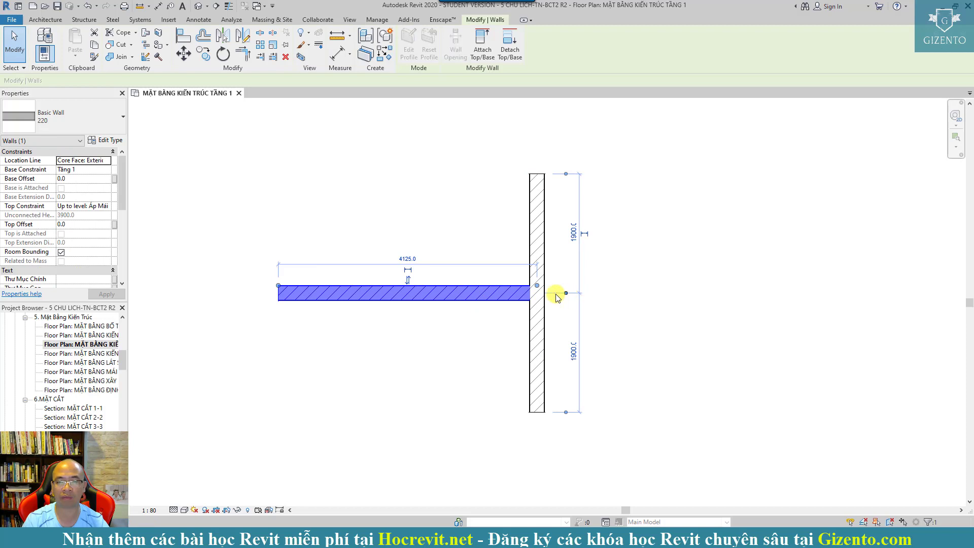
left_click(473, 293)
left_click(648, 292)
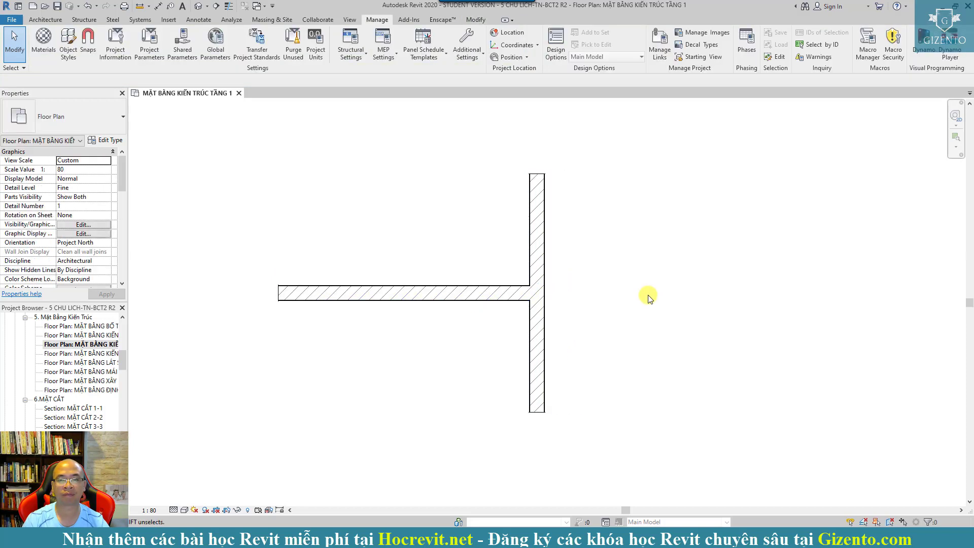
Place a CD1C-EW-900X2700 door in the horizontal wall, 1000 from its left end and 2225 from the side wall
key("d")
key("r")
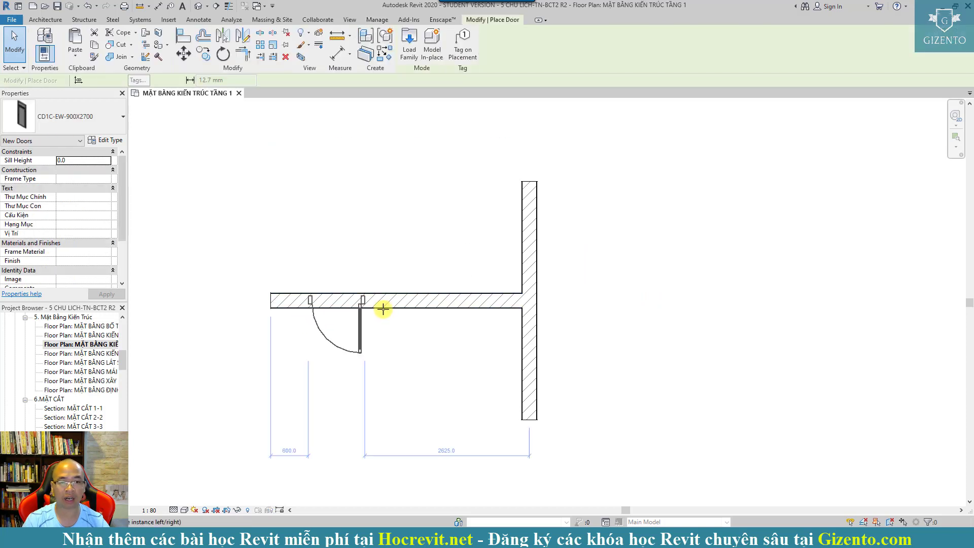
left_click(397, 307)
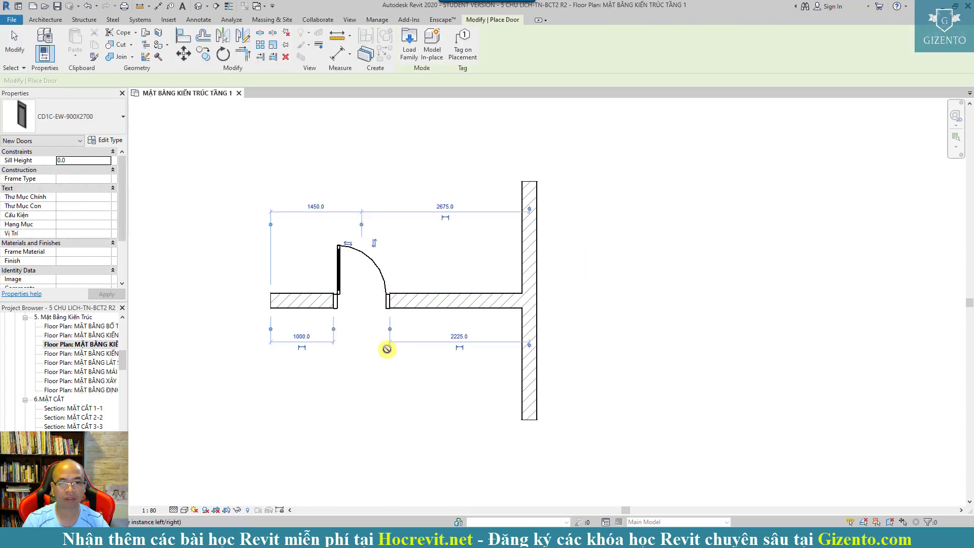
key("Escape")
key("Escape")
left_click(383, 272)
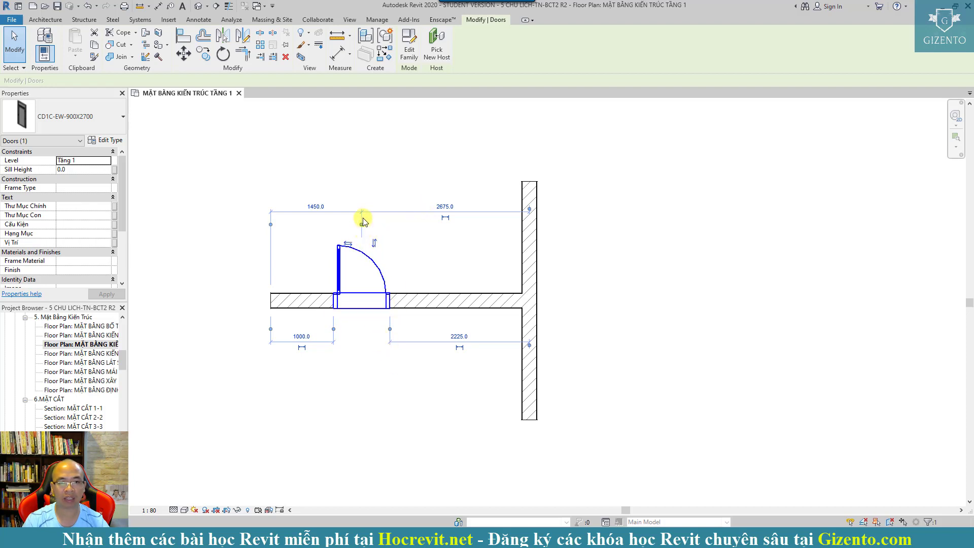
left_click(628, 245)
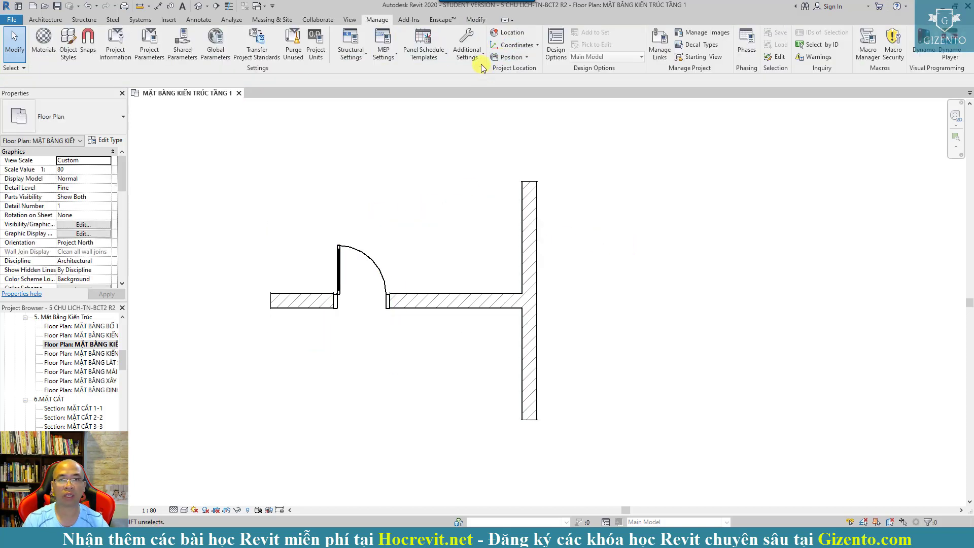
Switch door and window temporary dimensions to Centerlines and check the door's 1450 and 2675 values
left_click(465, 59)
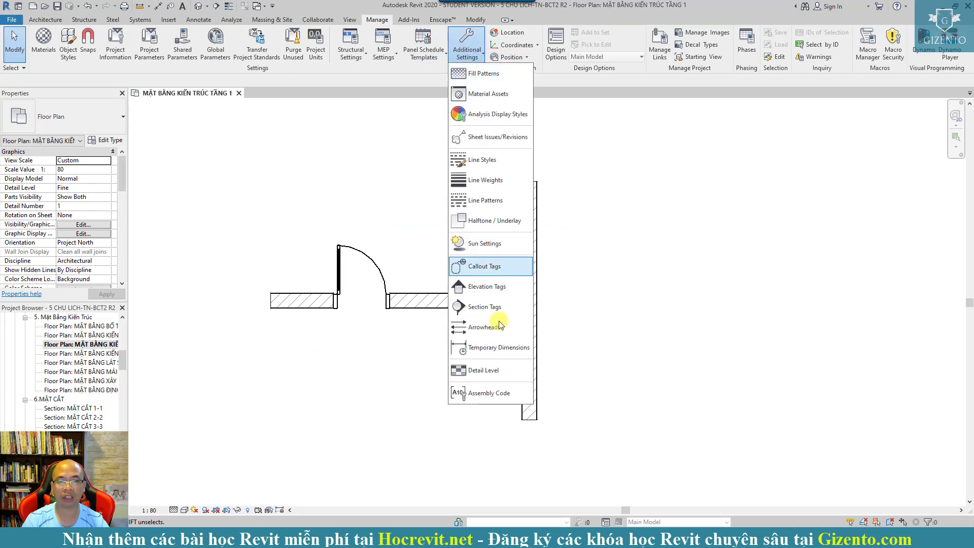
left_click(490, 348)
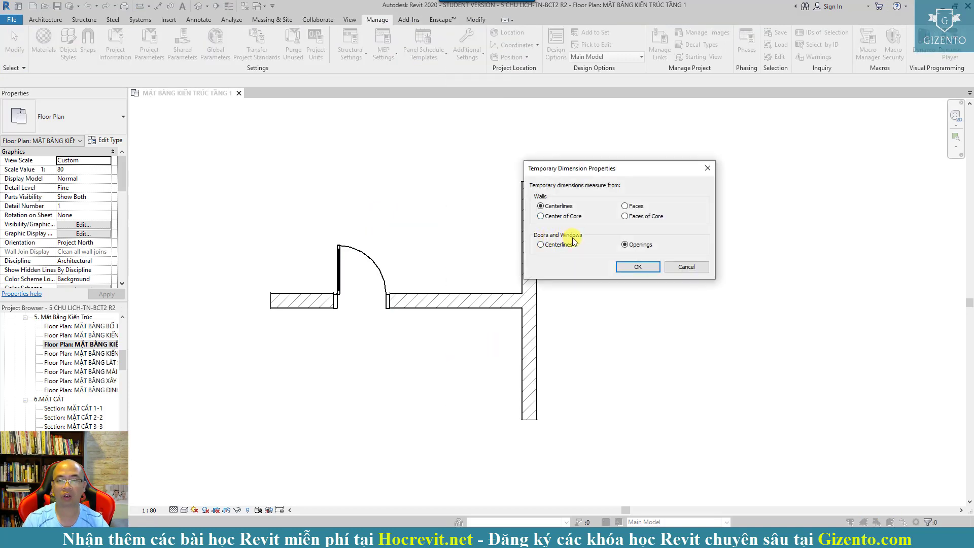
left_click(561, 248)
left_click(640, 270)
left_click(348, 249)
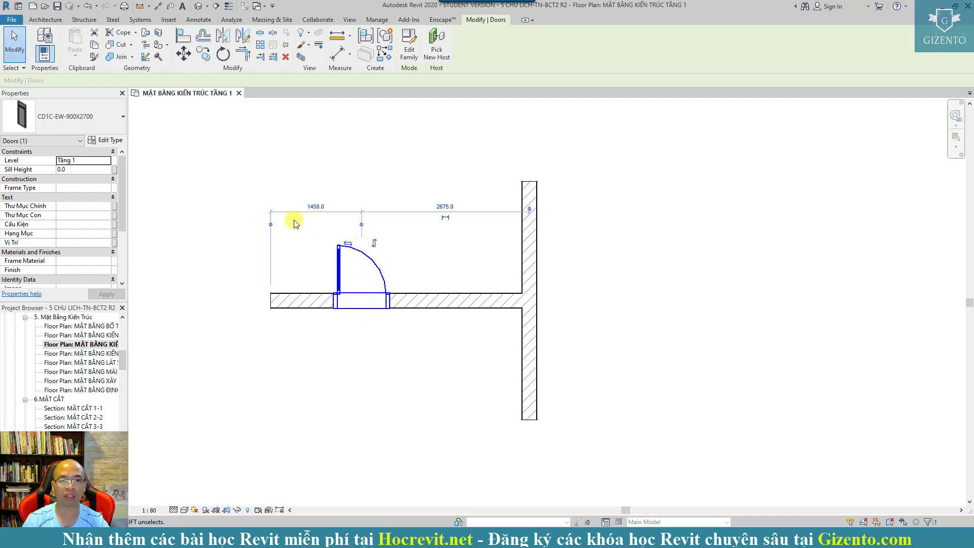
left_click(442, 254)
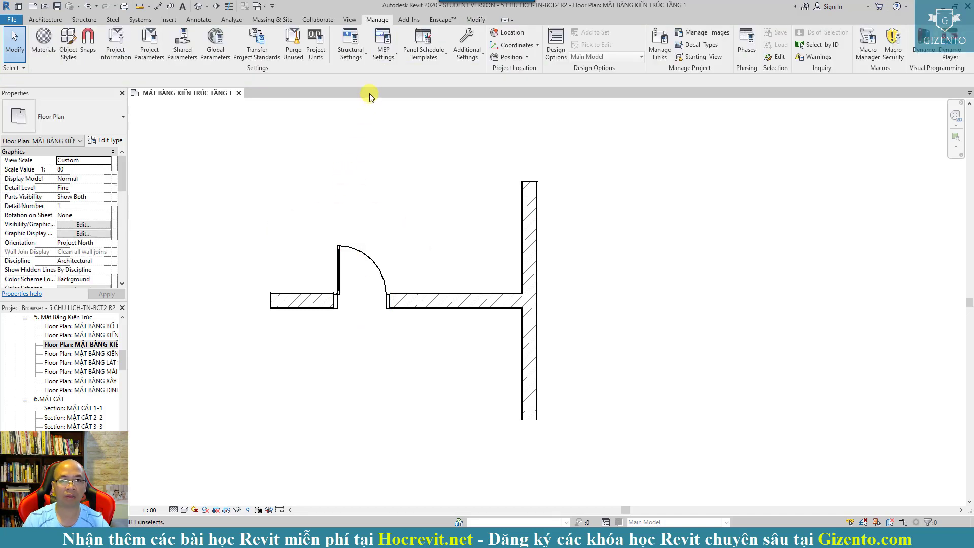
Set door and window temporary dimensions back to Openings and recheck the door
left_click(466, 50)
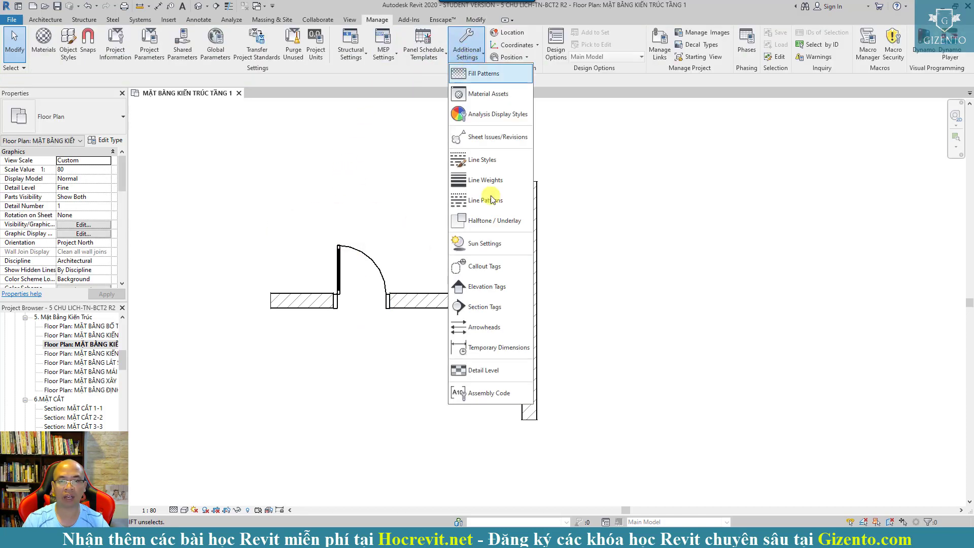
left_click(490, 348)
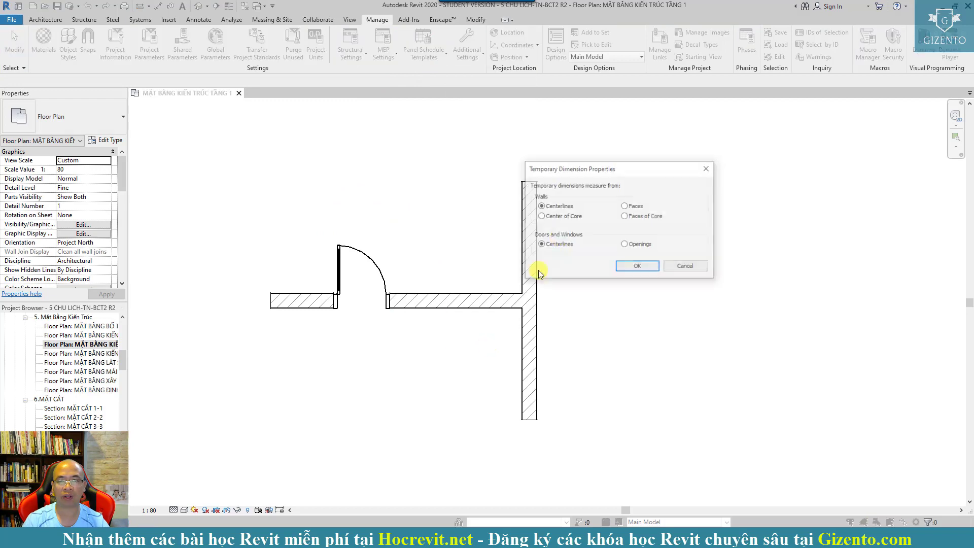
left_click(640, 246)
left_click(638, 267)
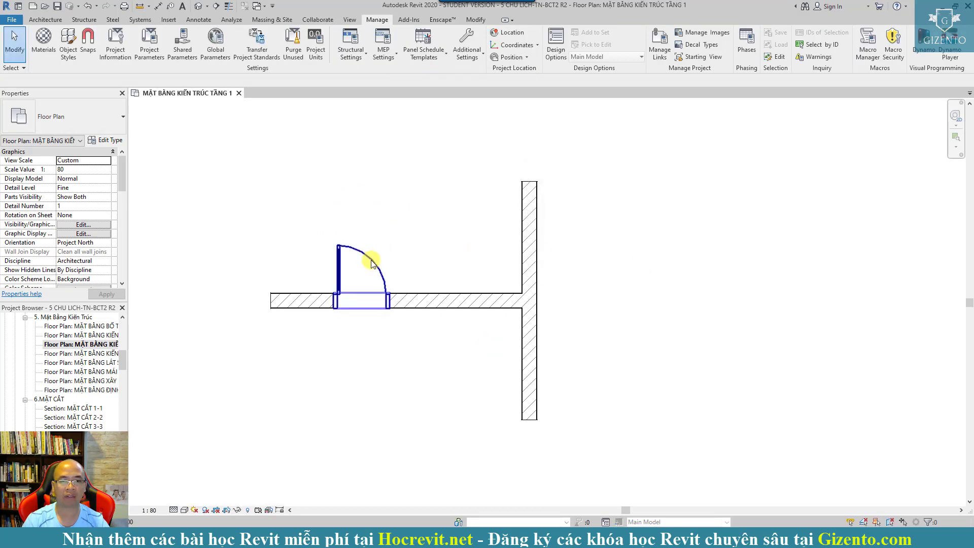
left_click(372, 262)
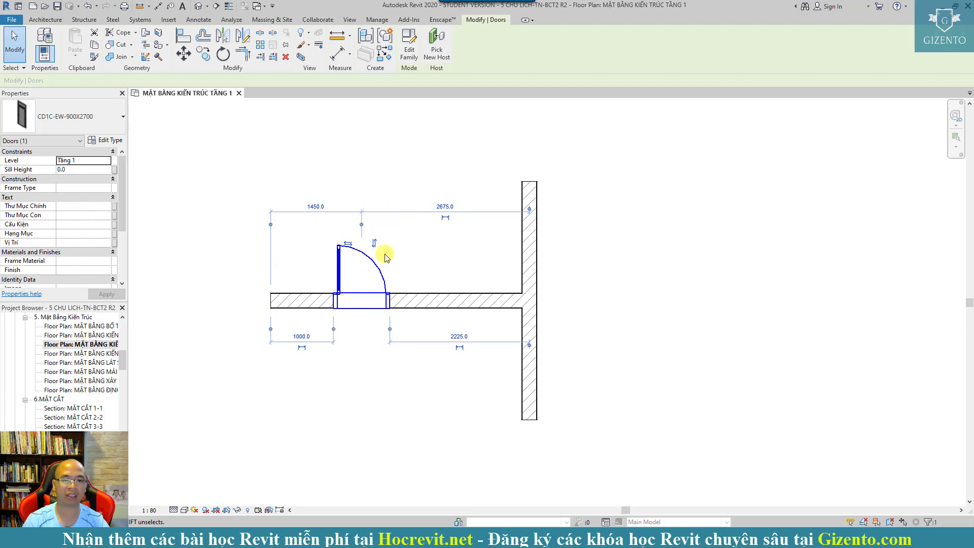
Place a 0.80m x 1.30m window with 800 sill in the horizontal wall, right of the door
left_click(626, 319)
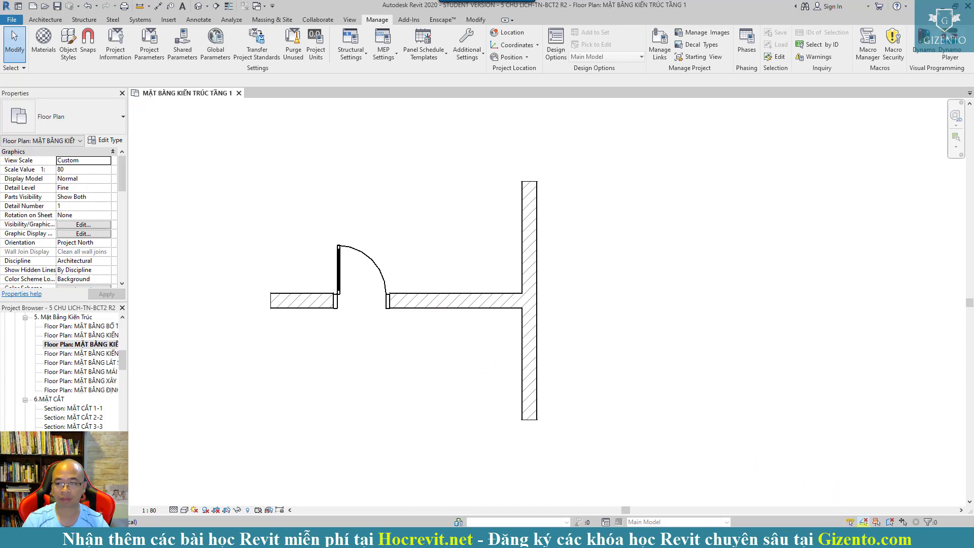
left_click(854, 537)
left_click(746, 322)
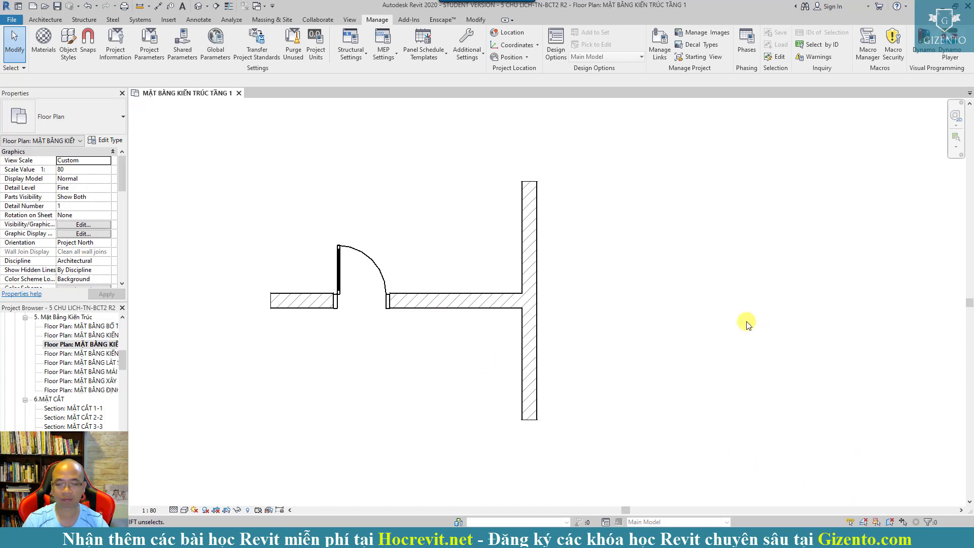
key("w")
key("n")
left_click(452, 298)
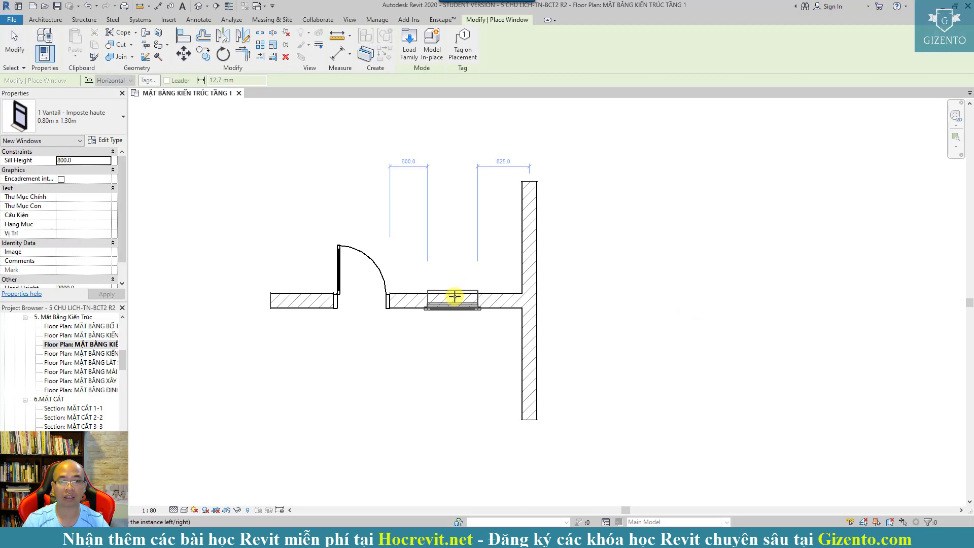
key("Escape")
key("Escape")
left_click(461, 304)
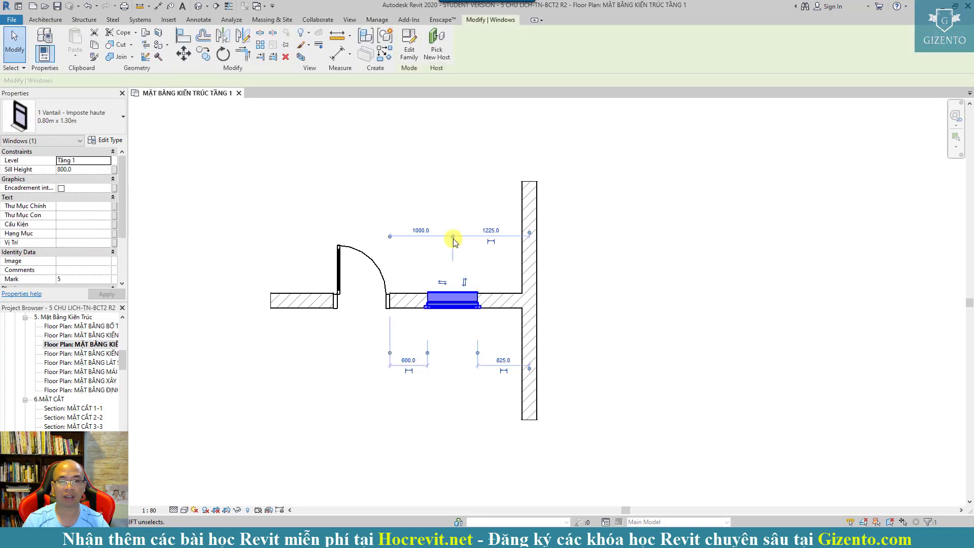
key("Escape")
Drag the door's witness line to measure its distance to the vertical wall
left_click(360, 254)
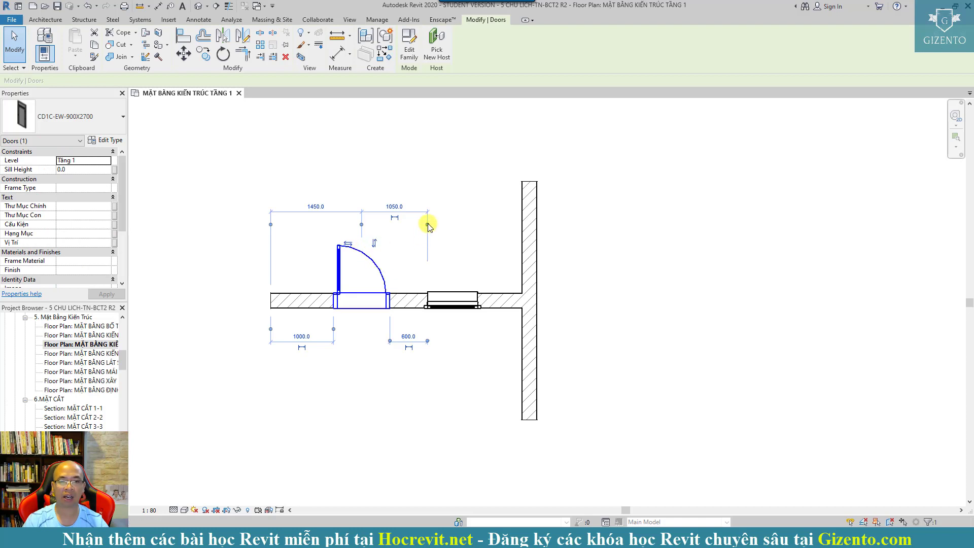
left_click_drag(427, 224, 522, 227)
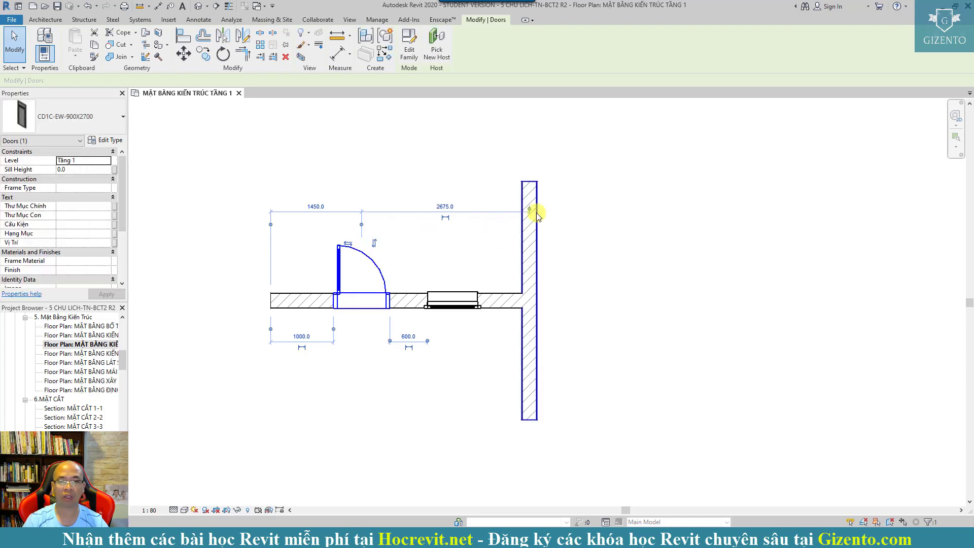
left_click(647, 243)
left_click(373, 264)
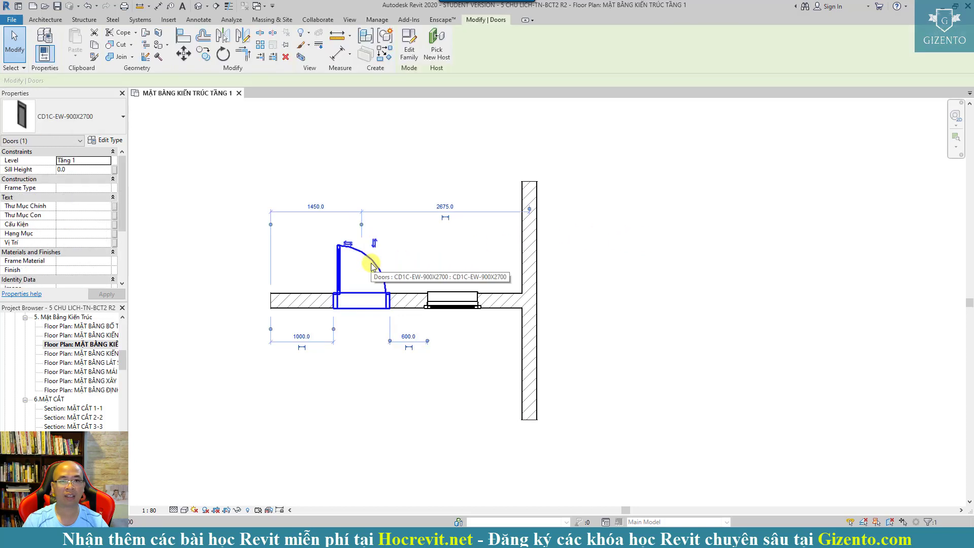
key("Escape")
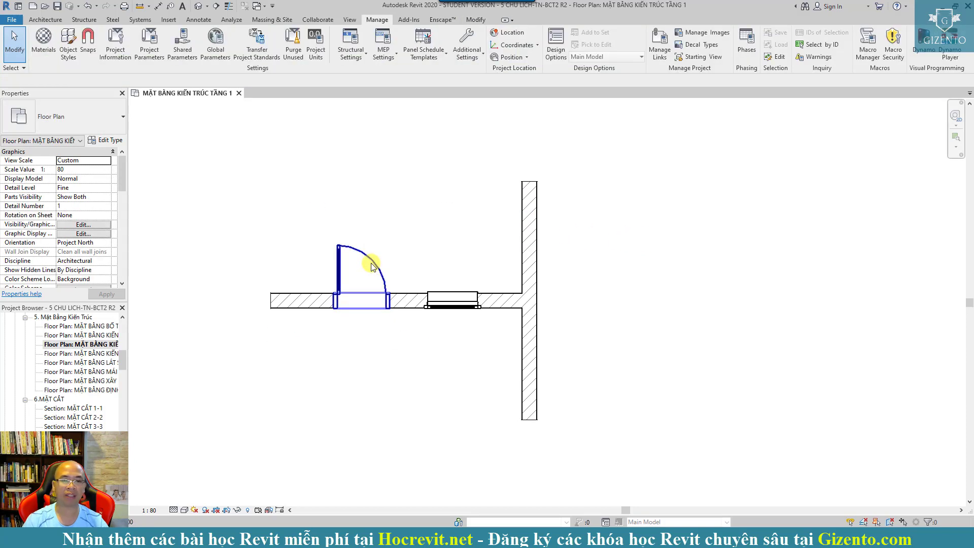
left_click(343, 288)
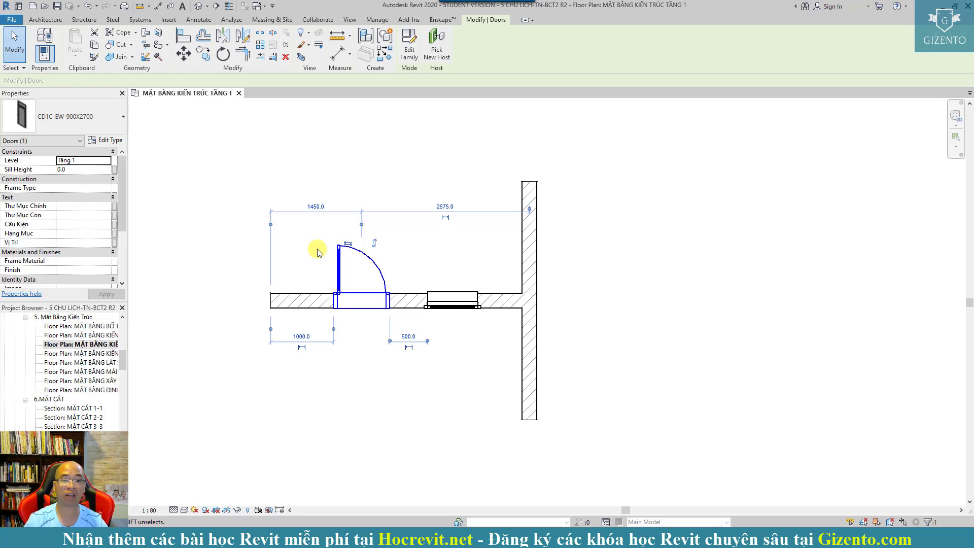
left_click(607, 279)
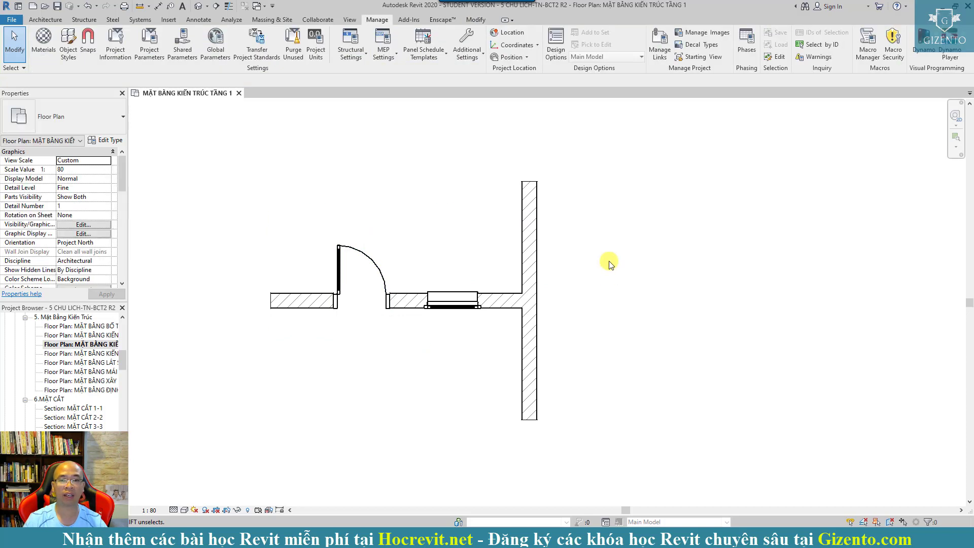
middle_click_drag(608, 255, 633, 287)
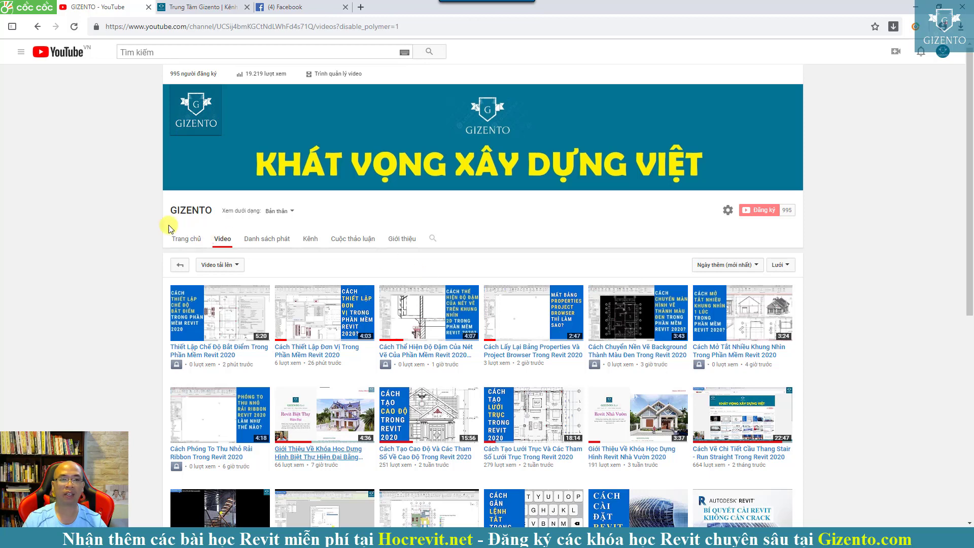
left_click_drag(170, 210, 213, 216)
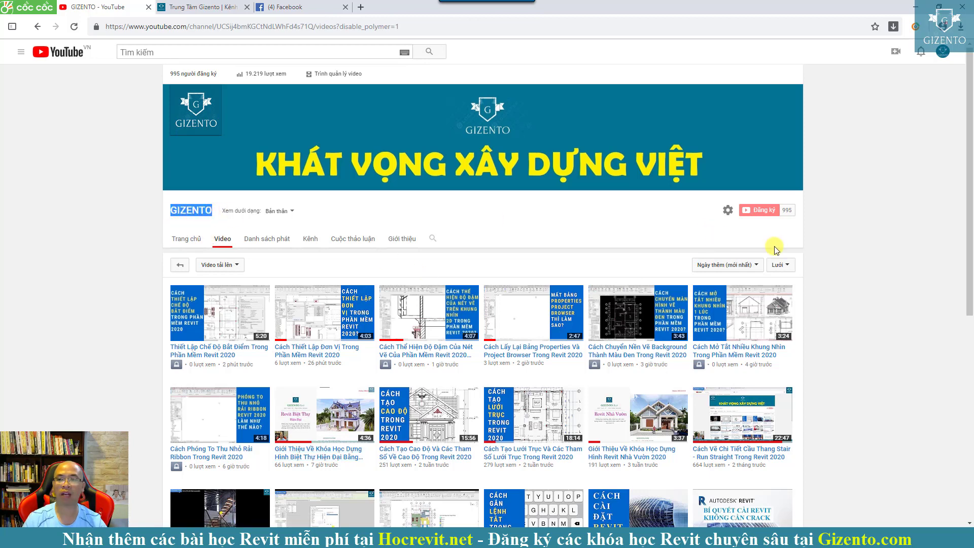
left_click(846, 237)
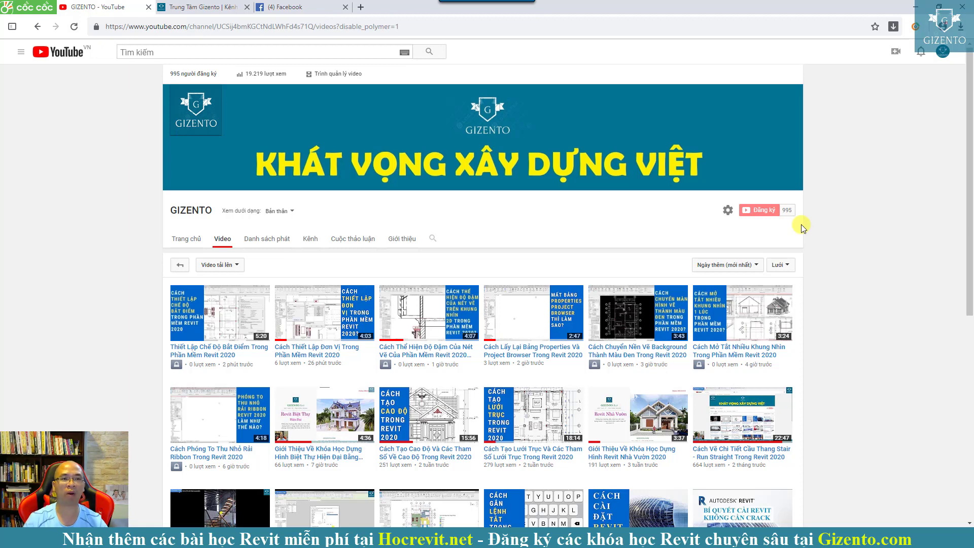
left_click(213, 5)
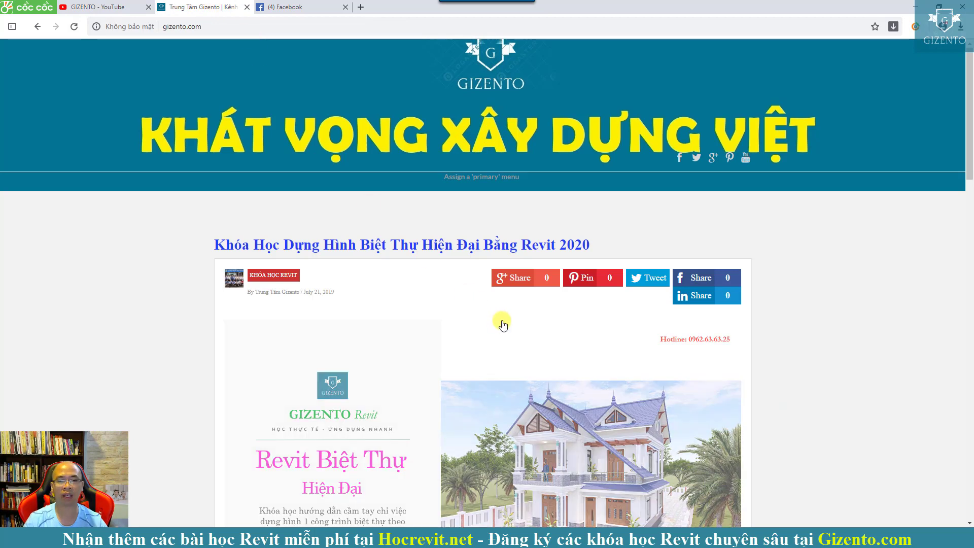
left_click(112, 6)
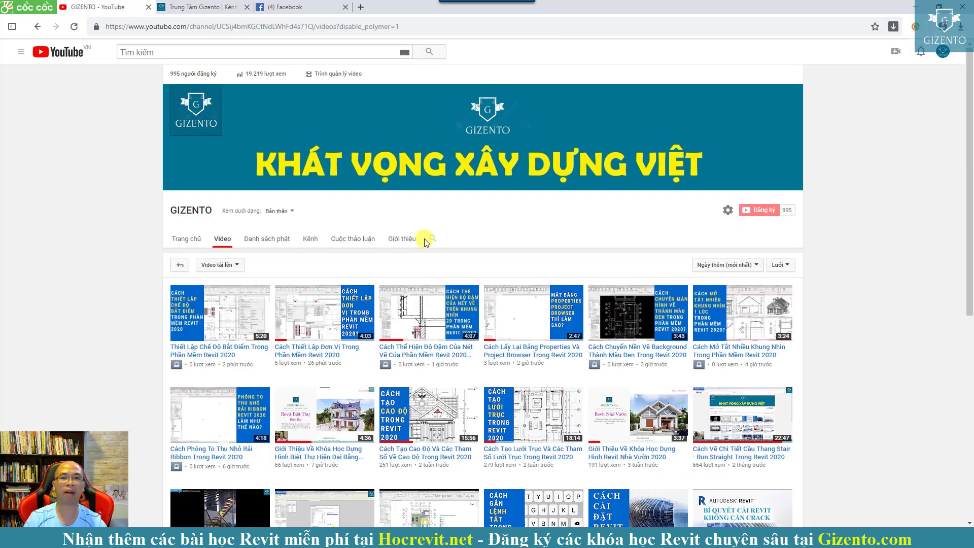